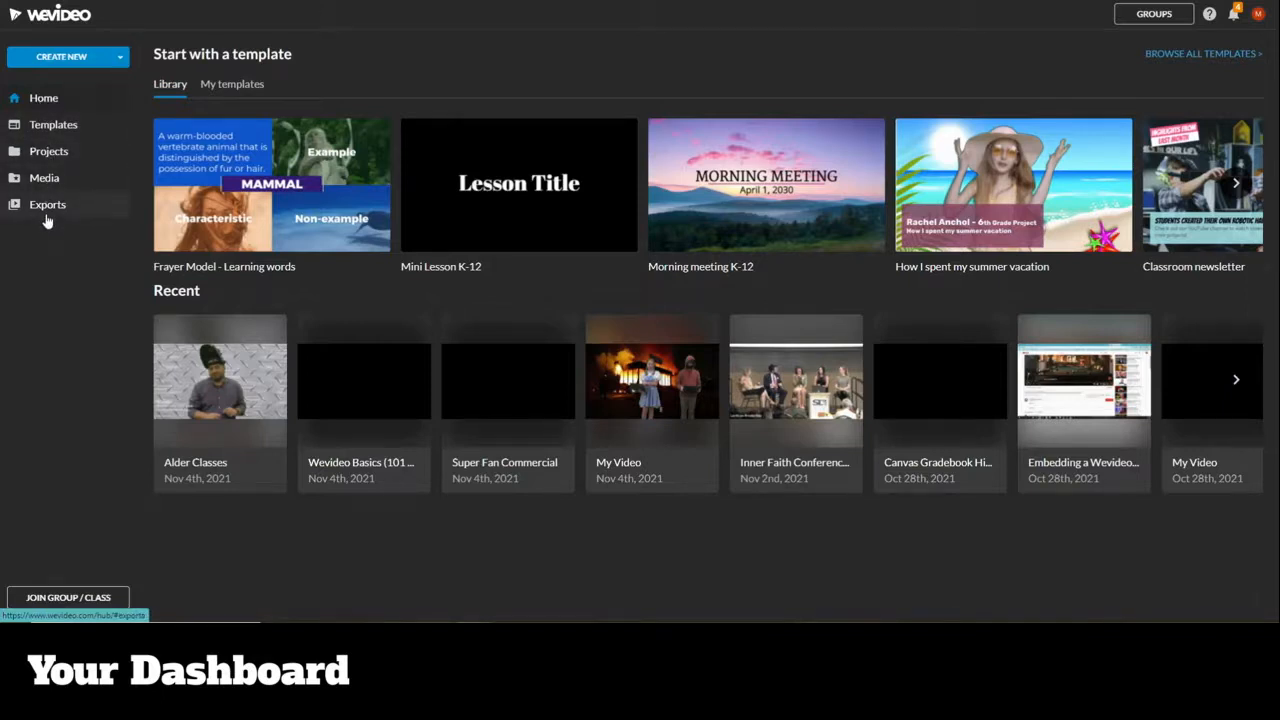
# Create a new video project in the Horizontal 16:9 format.
pyautogui.click(121, 62)
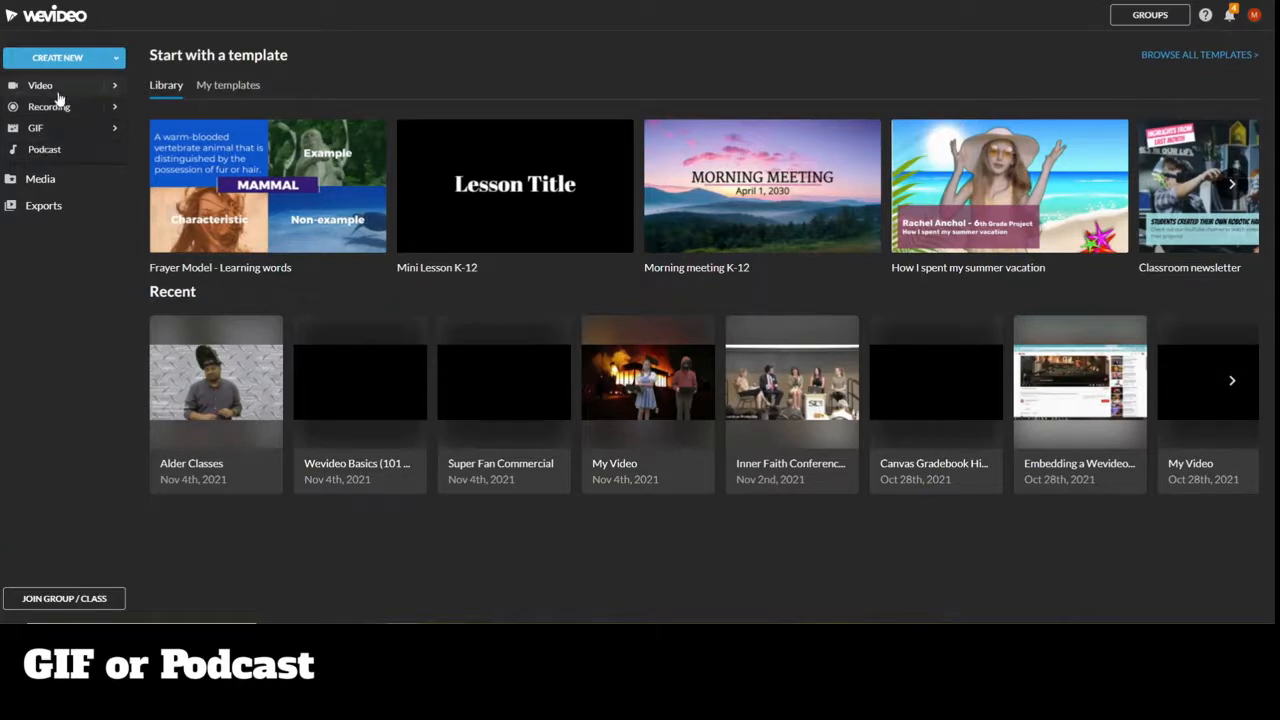
pyautogui.moveTo(106, 93)
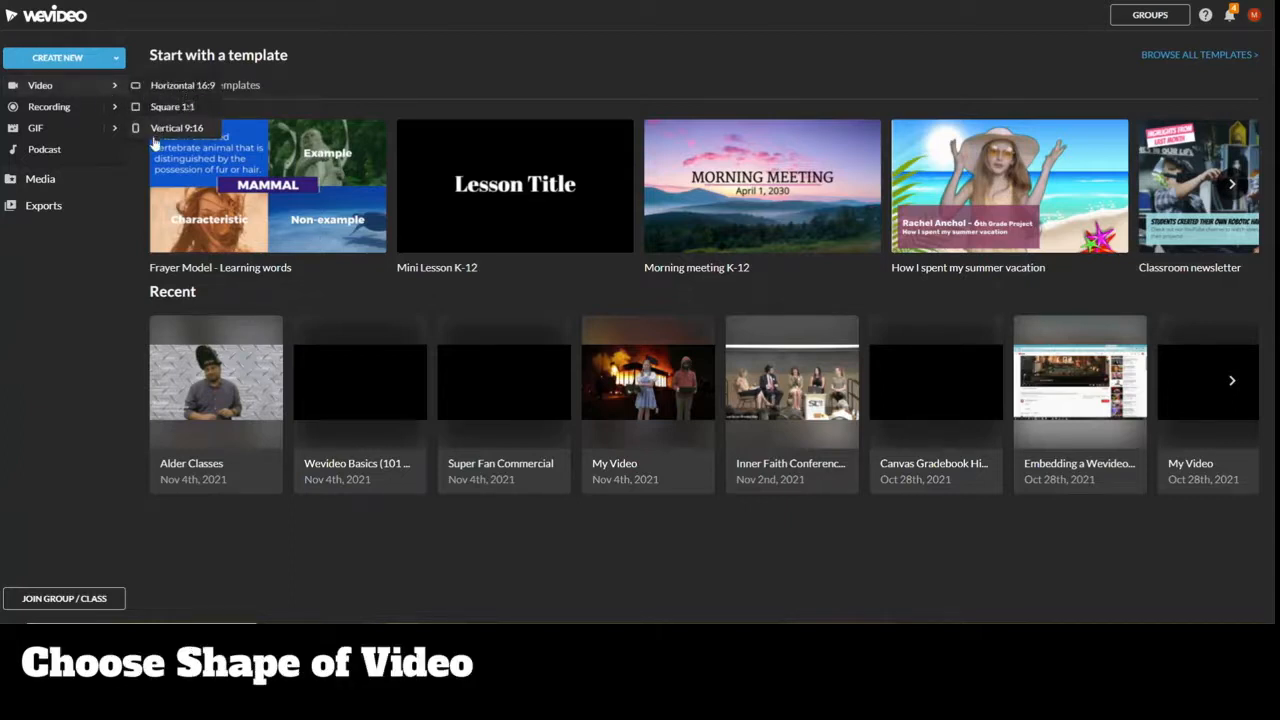
pyautogui.click(190, 87)
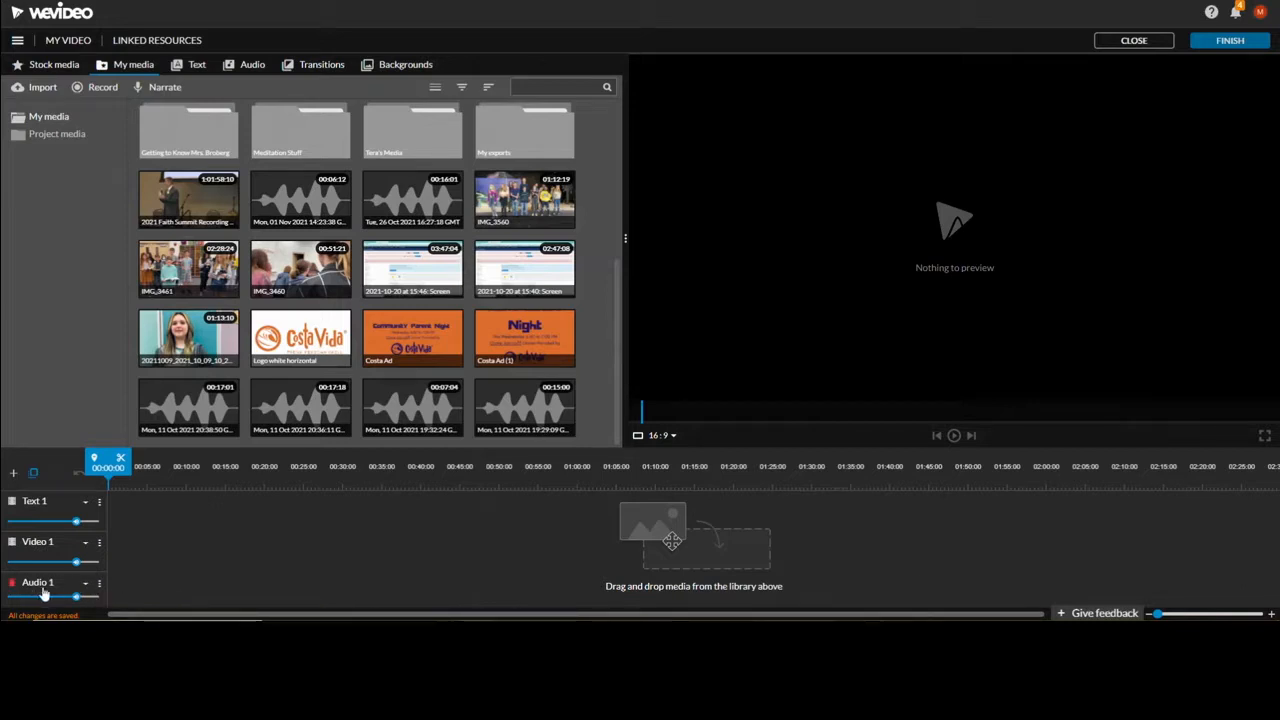
# Add a video/text track named Video 2 and place the 01:13:10 clip at the start of the Text 1 track.
pyautogui.click(14, 476)
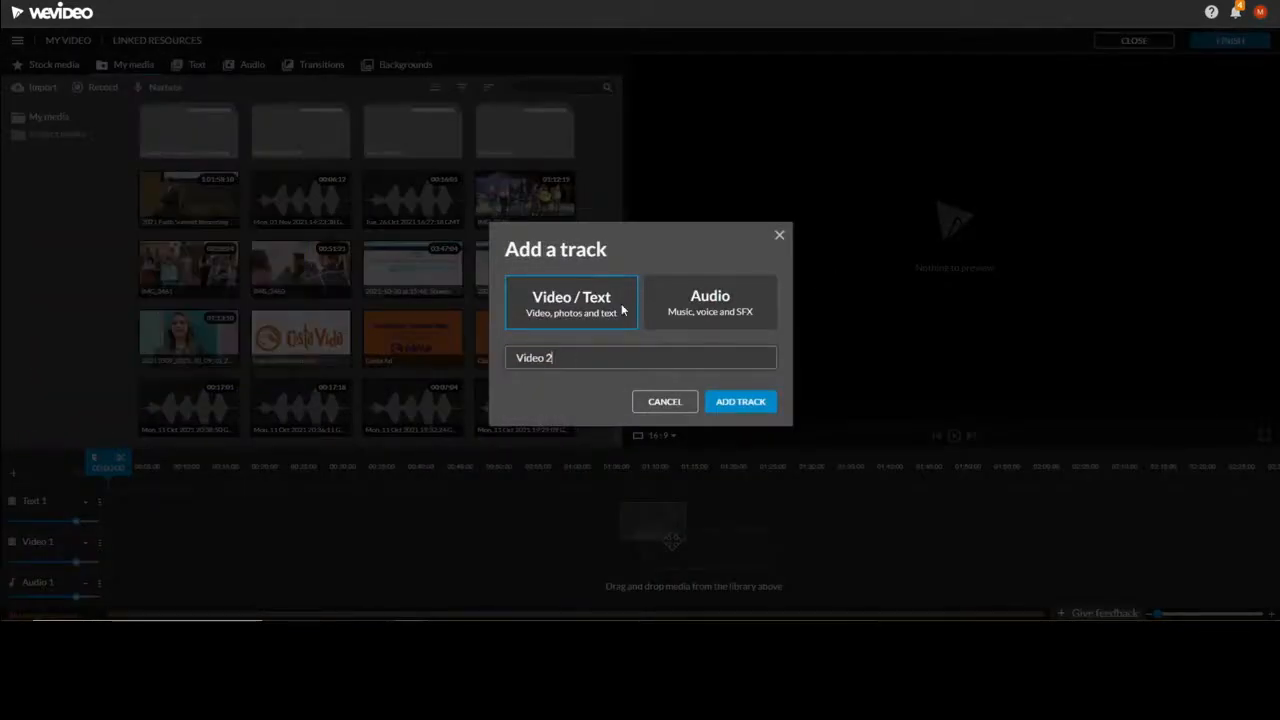
pyautogui.click(757, 401)
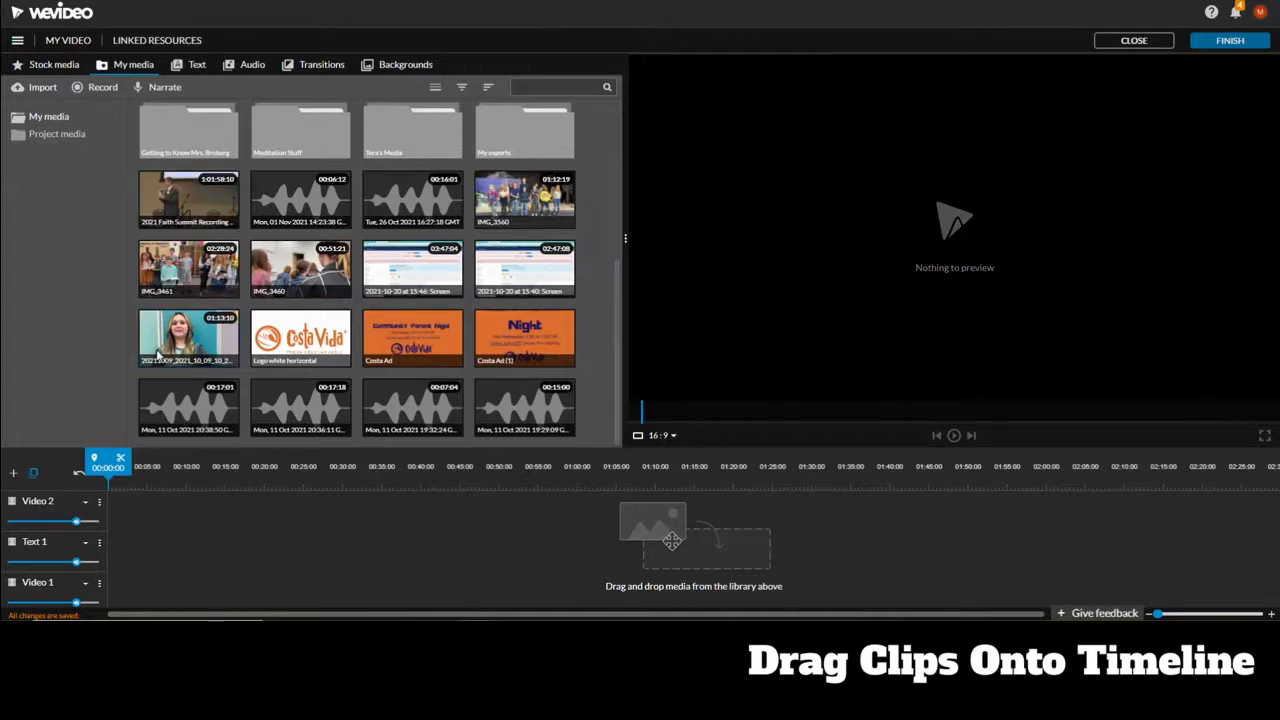
pyautogui.moveTo(189, 507); pyautogui.dragTo(127, 566)
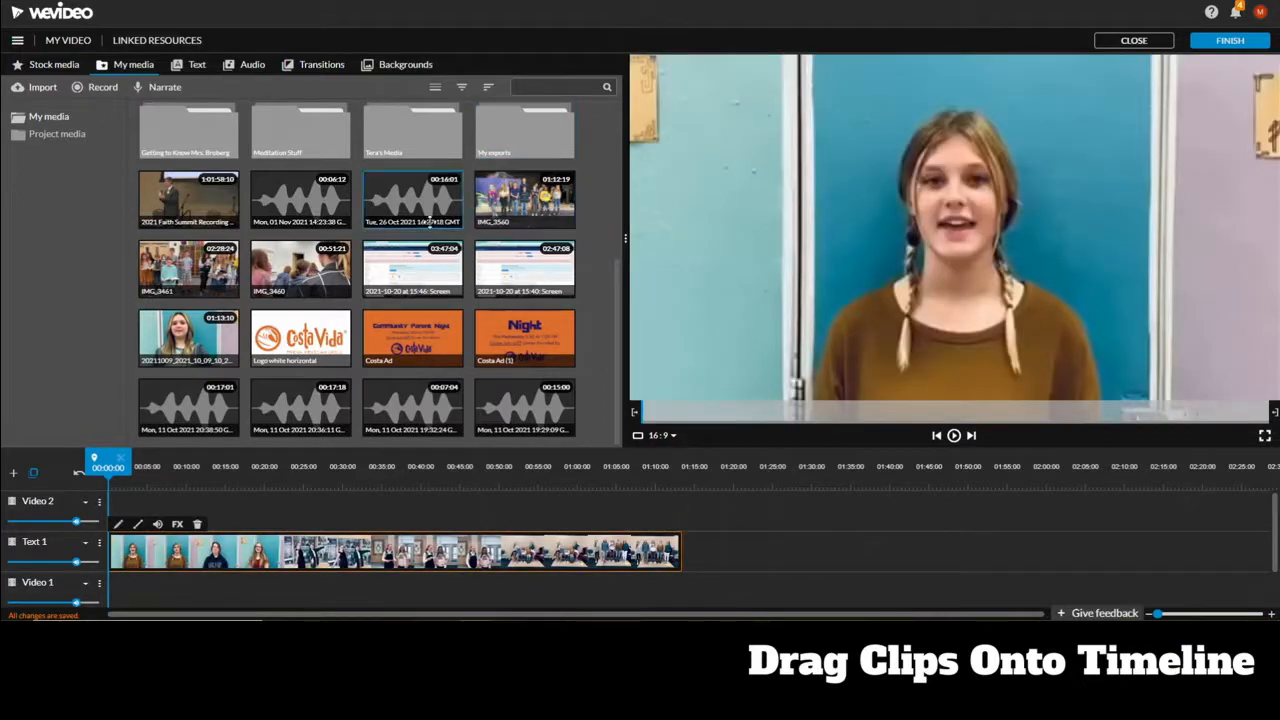
# Import the Keep Going Gif file from the computer's Pictures folder into the media library.
pyautogui.click(40, 87)
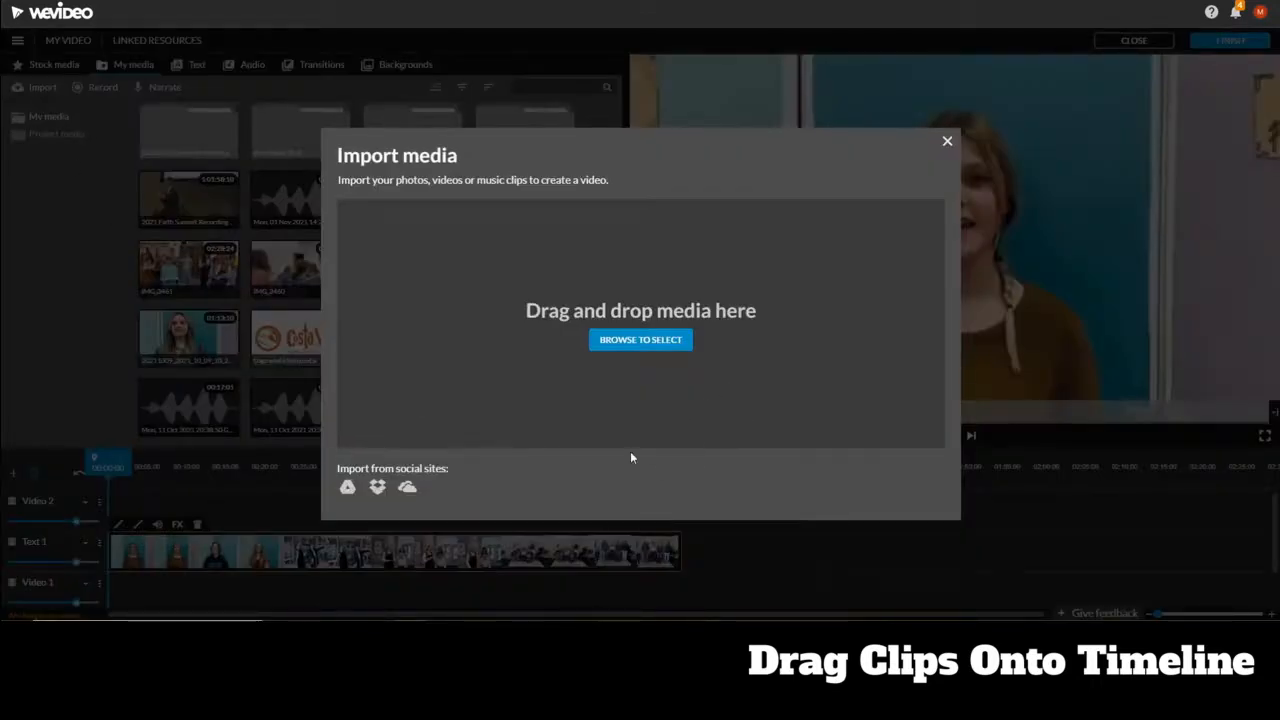
pyautogui.click(645, 341)
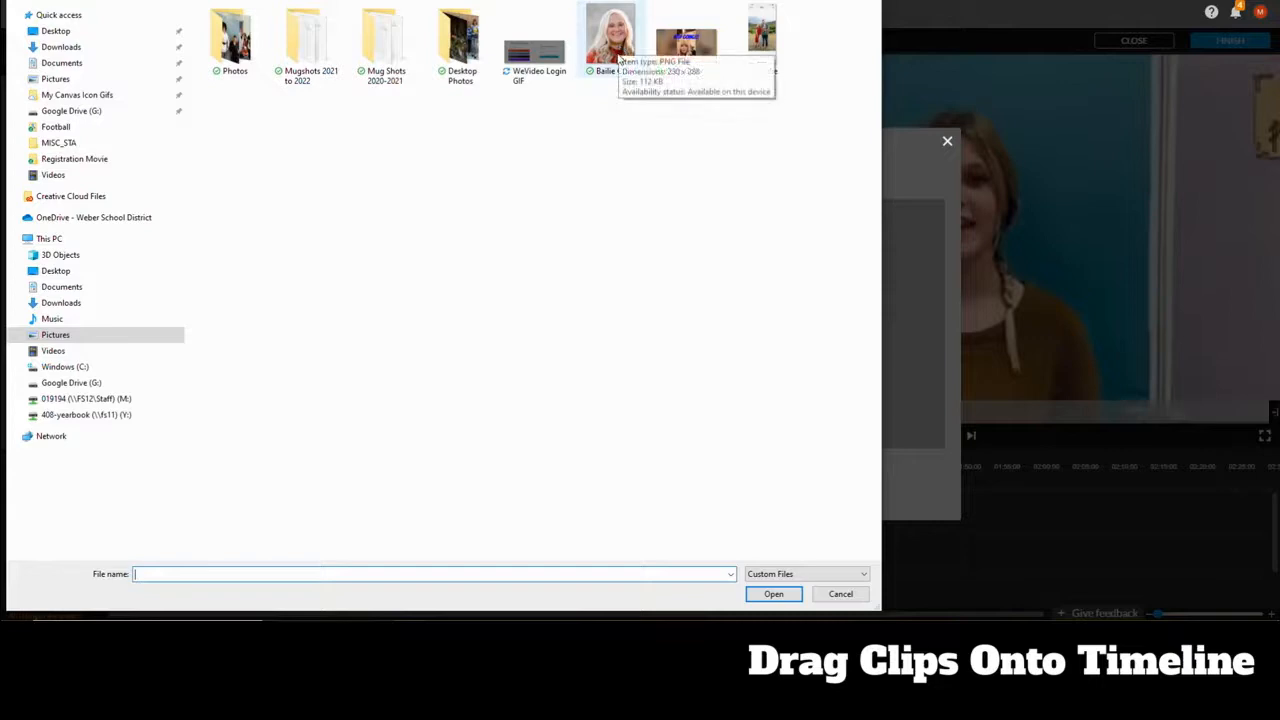
pyautogui.click(686, 45)
pyautogui.click(795, 594)
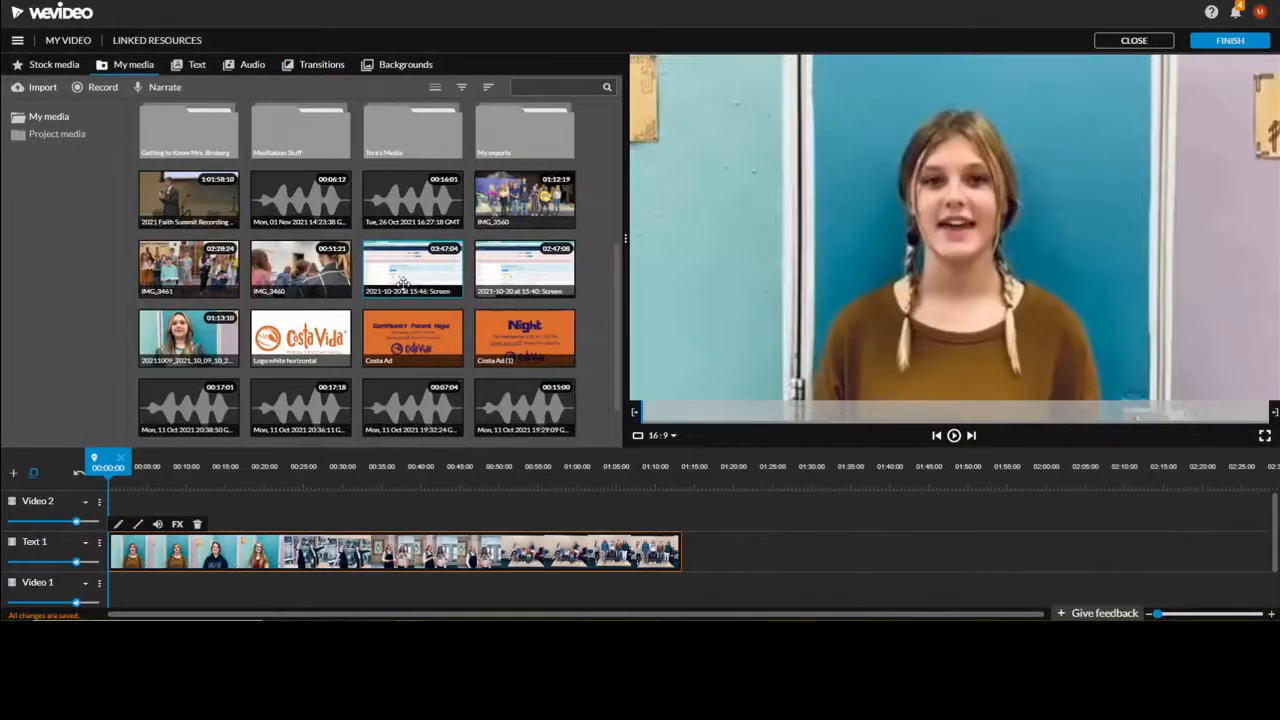
pyautogui.scroll(-1, 400, 283)
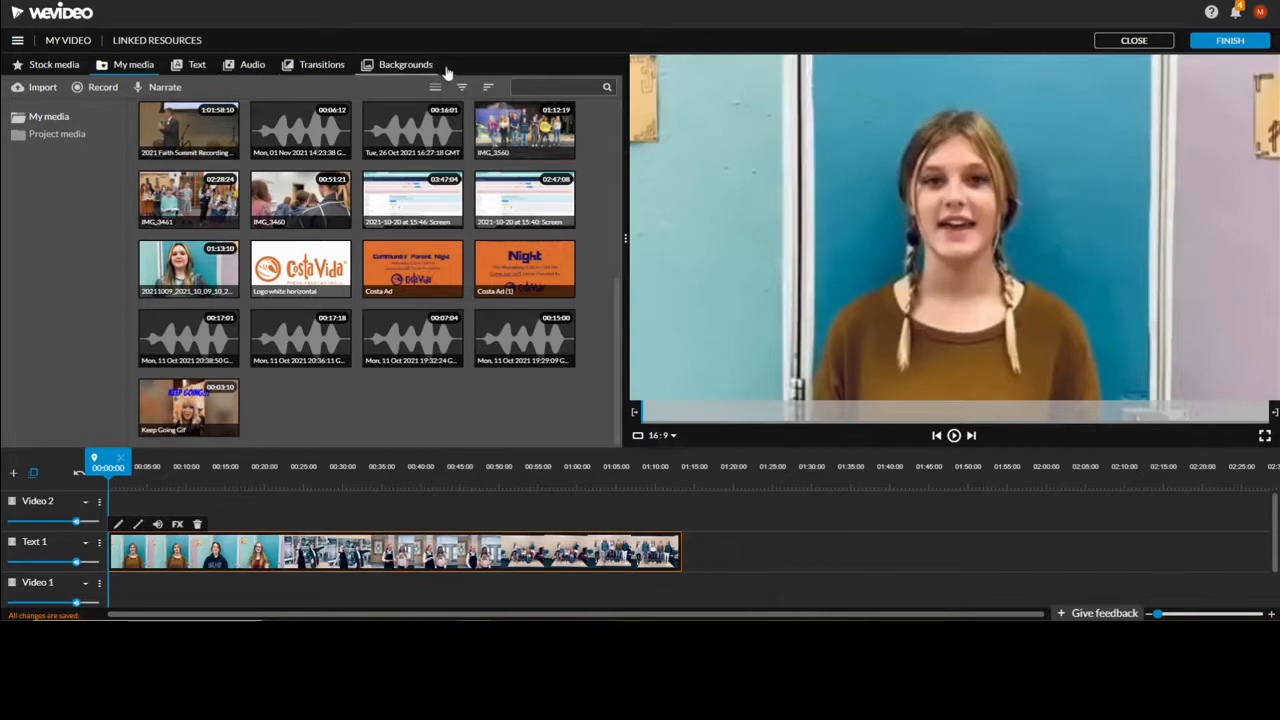
# Place the stock clip of a drone flying backwards over a desert road directly after the first clip on Text 1.
pyautogui.click(50, 68)
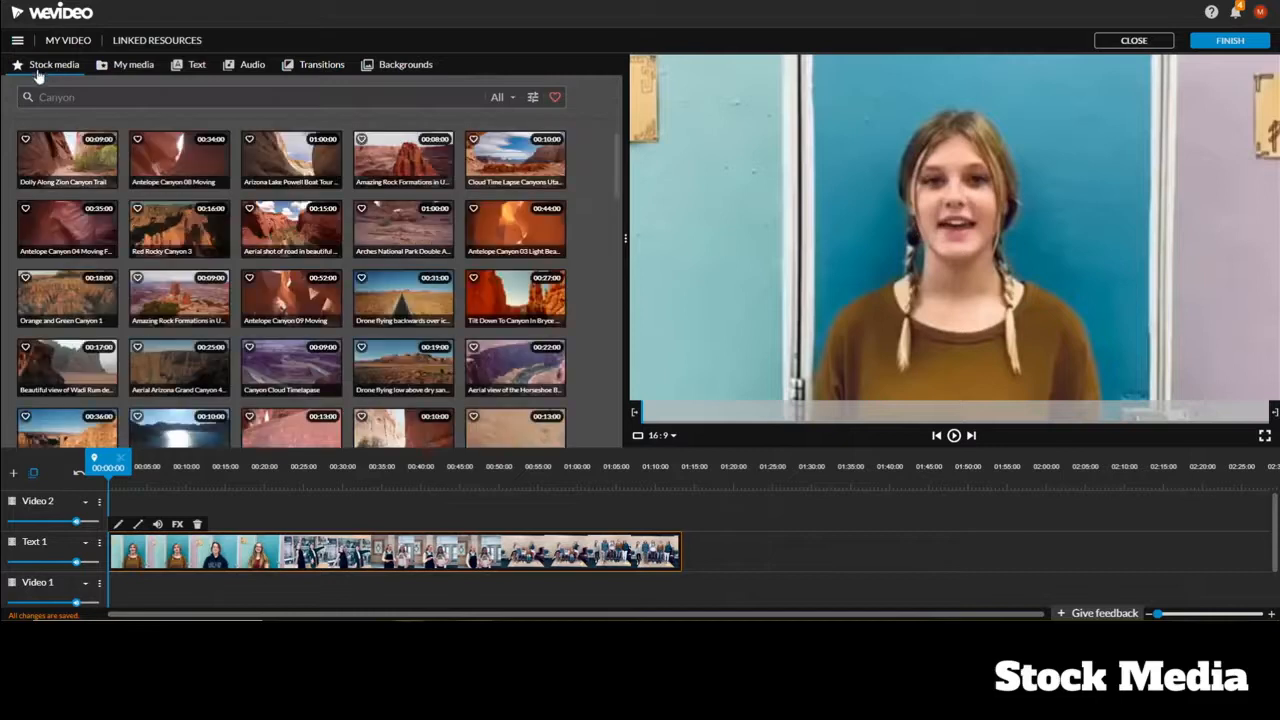
pyautogui.click(60, 96)
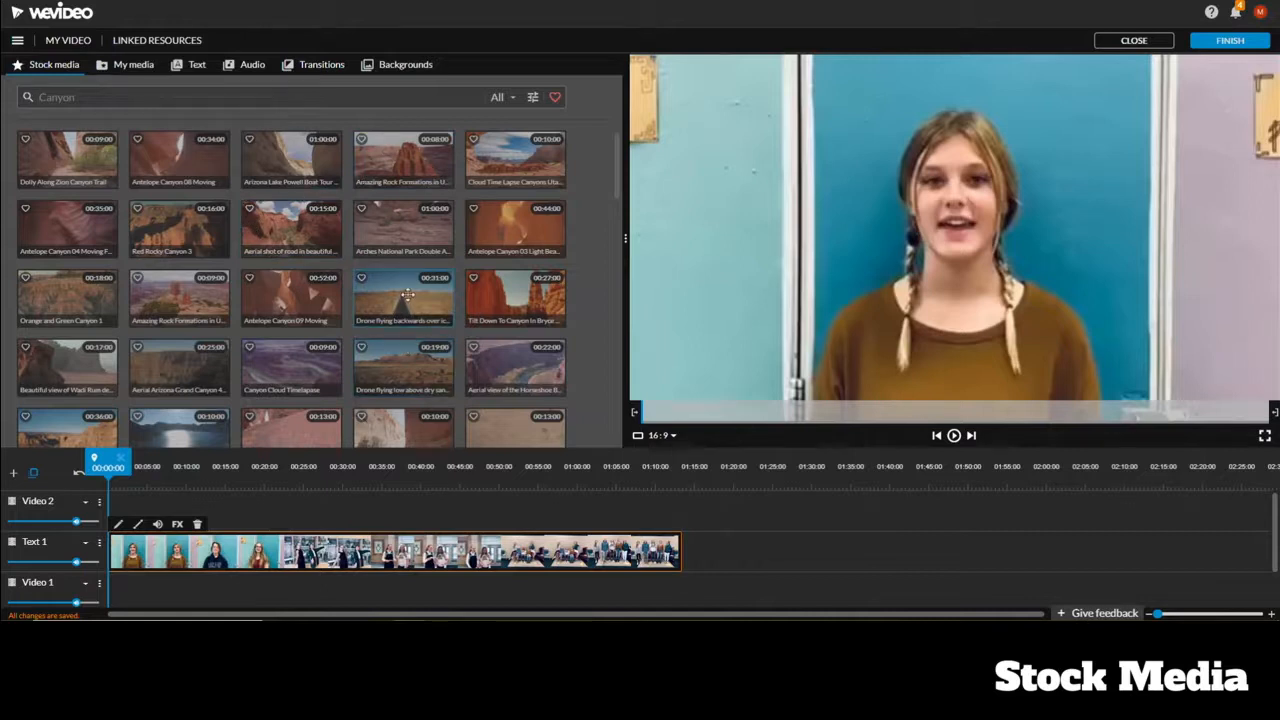
pyautogui.moveTo(407, 293); pyautogui.dragTo(705, 551)
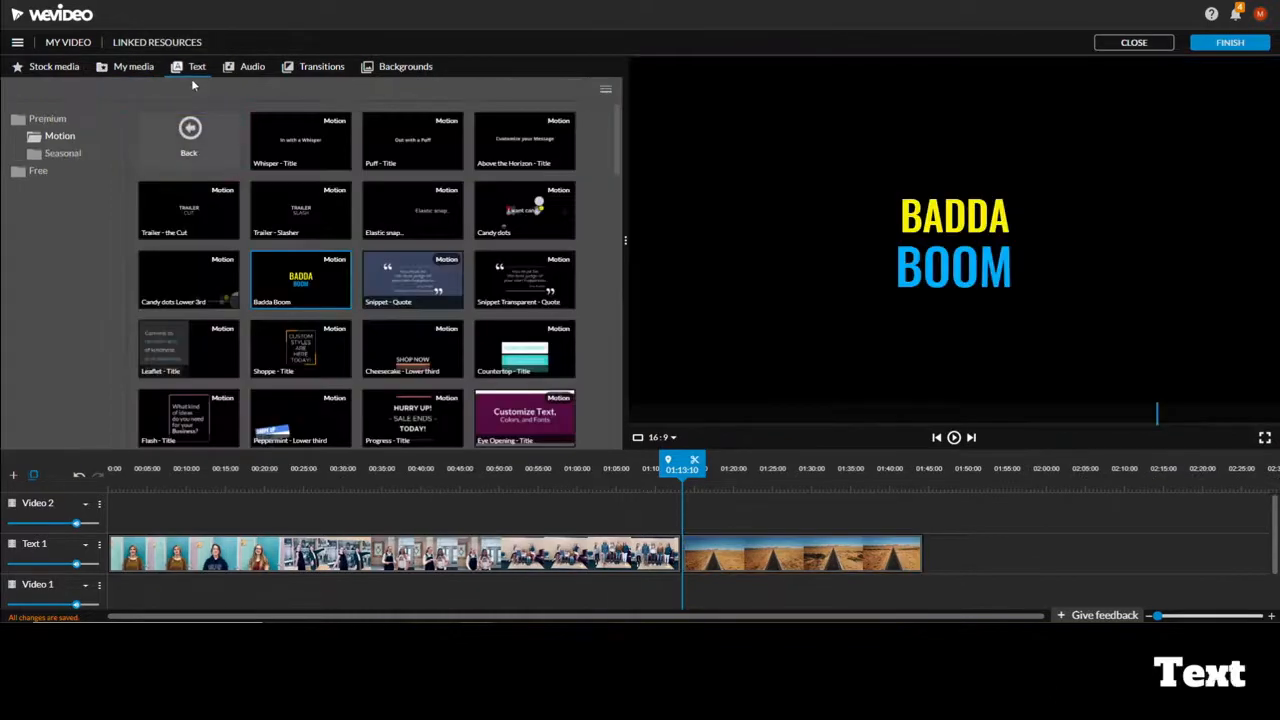
# Place the Bullseye - Title motion text at the start of the Video 2 track and open it for editing.
pyautogui.scroll(-5, 253, 176)
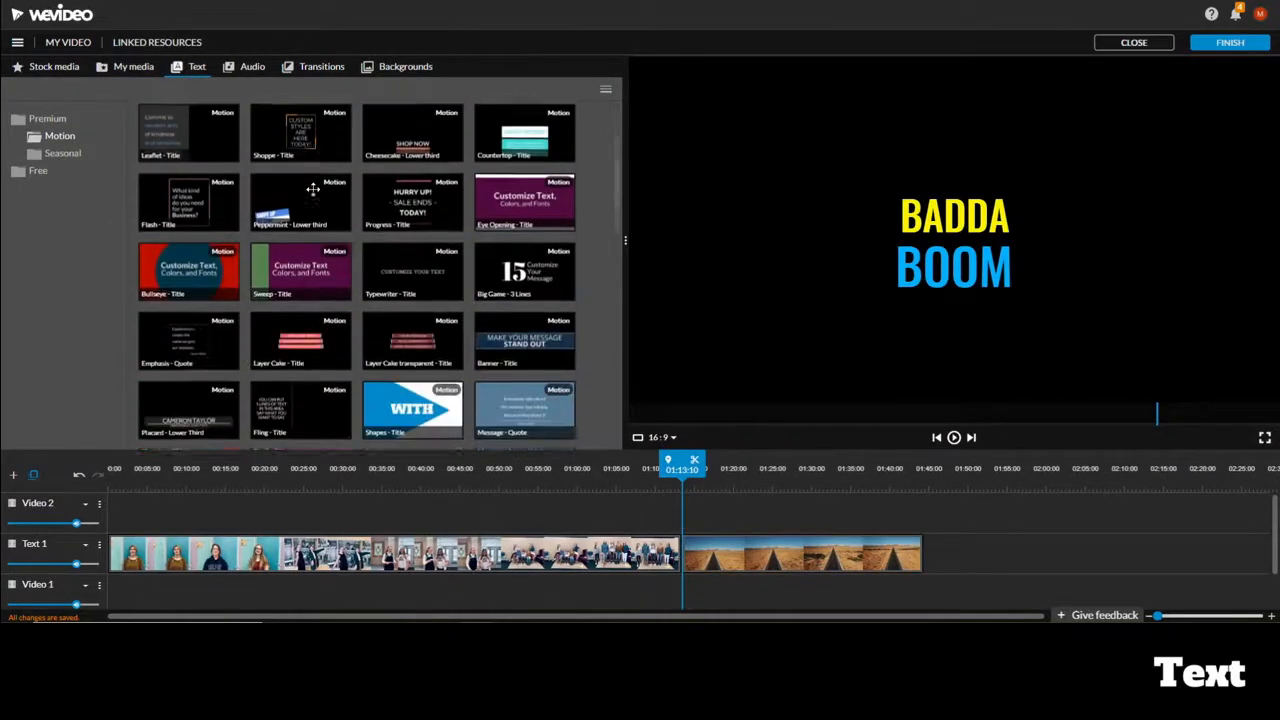
pyautogui.click(174, 152)
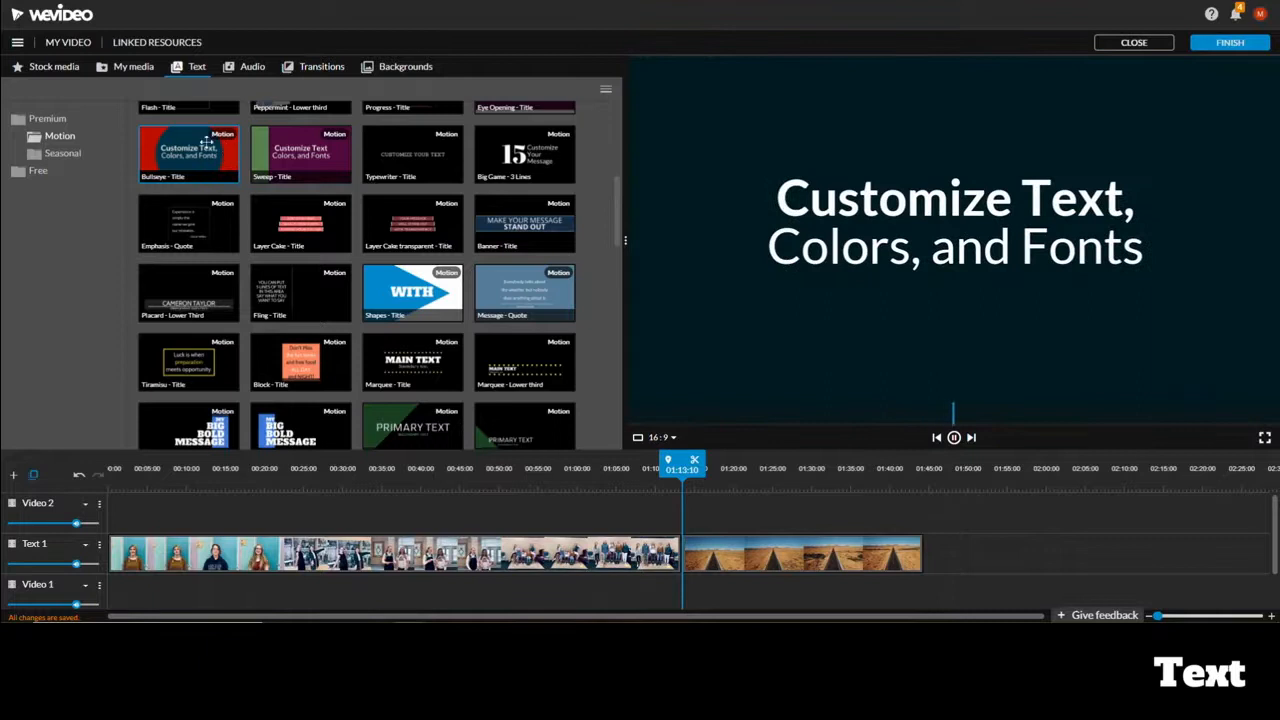
pyautogui.moveTo(181, 277); pyautogui.dragTo(122, 512)
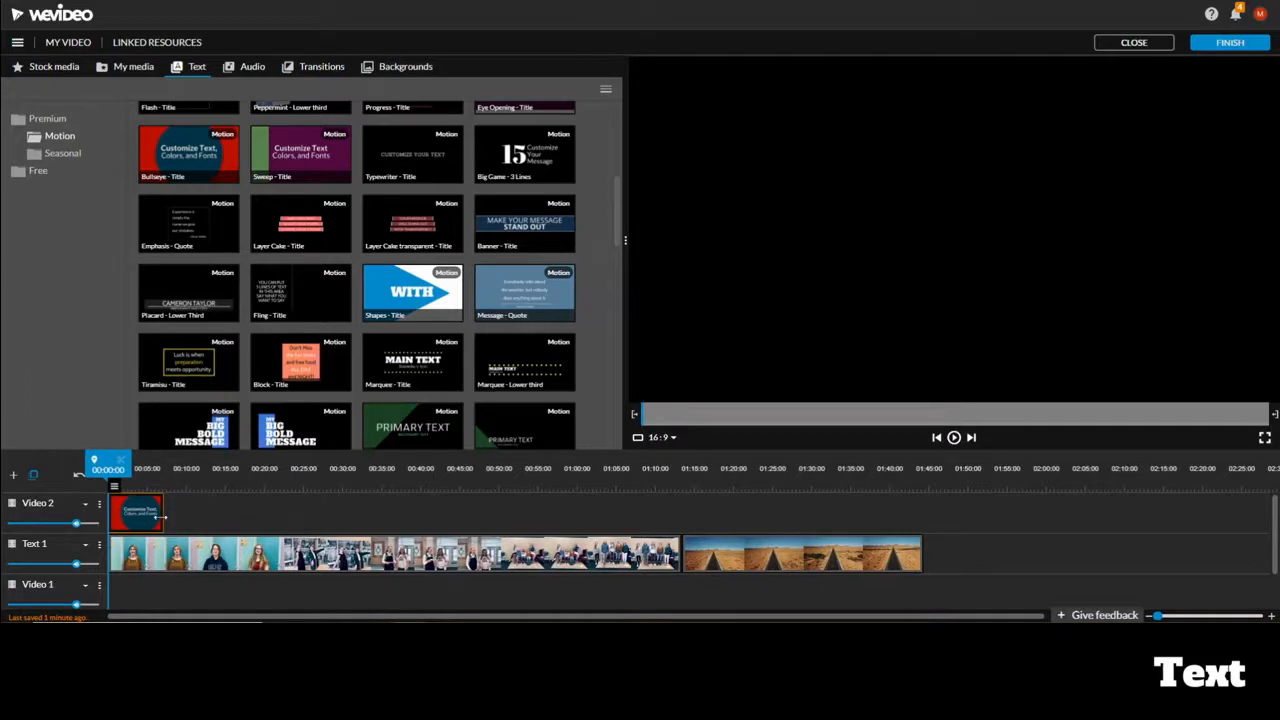
pyautogui.moveTo(114, 497)
pyautogui.click(118, 470)
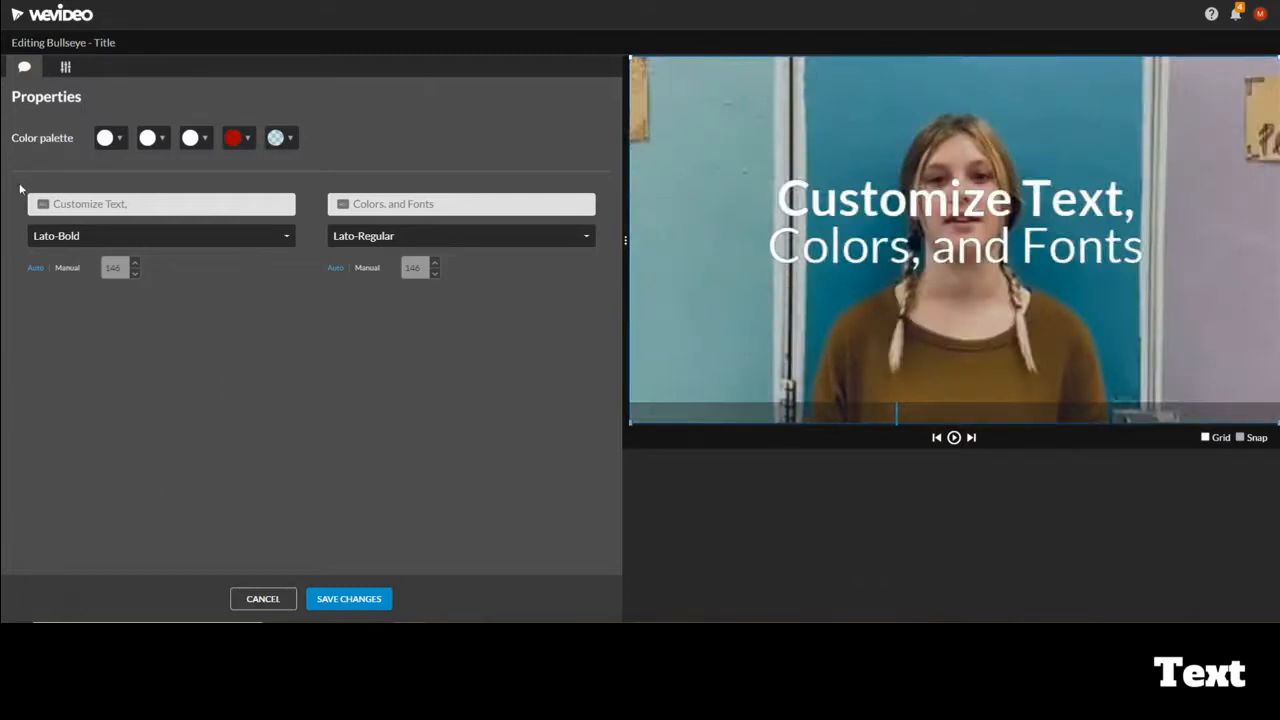
pyautogui.click(248, 140)
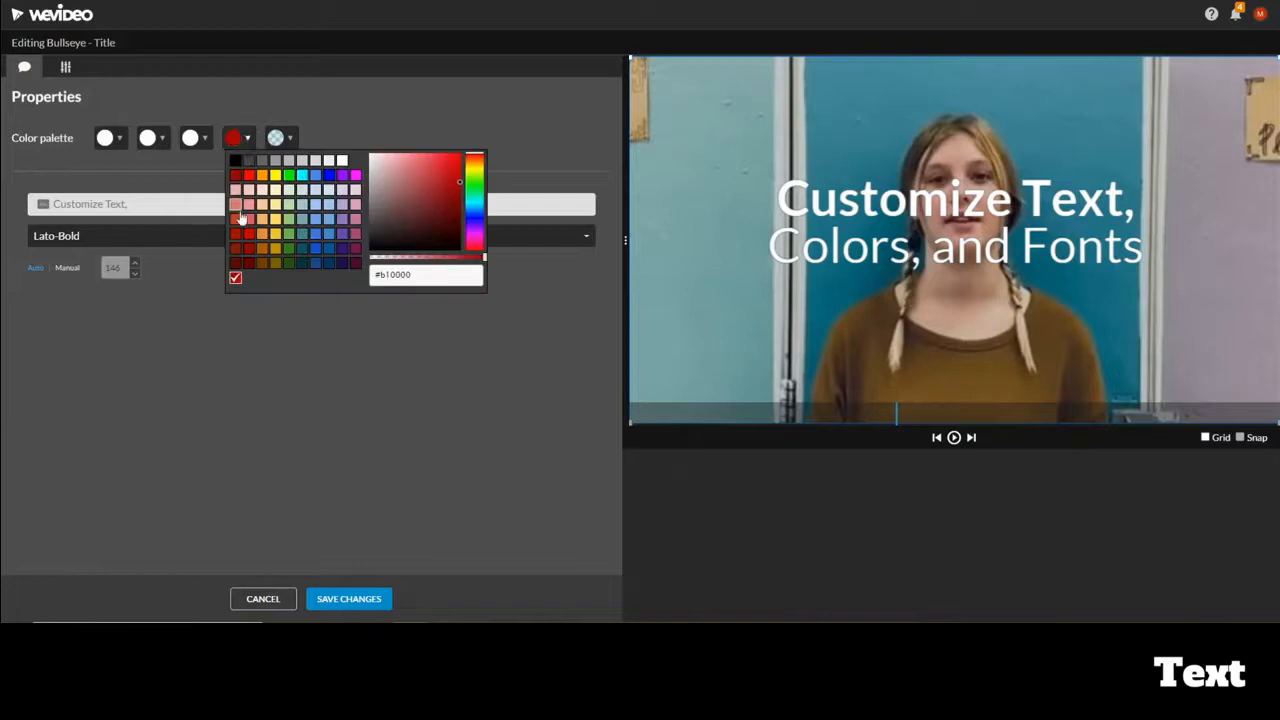
pyautogui.click(150, 204)
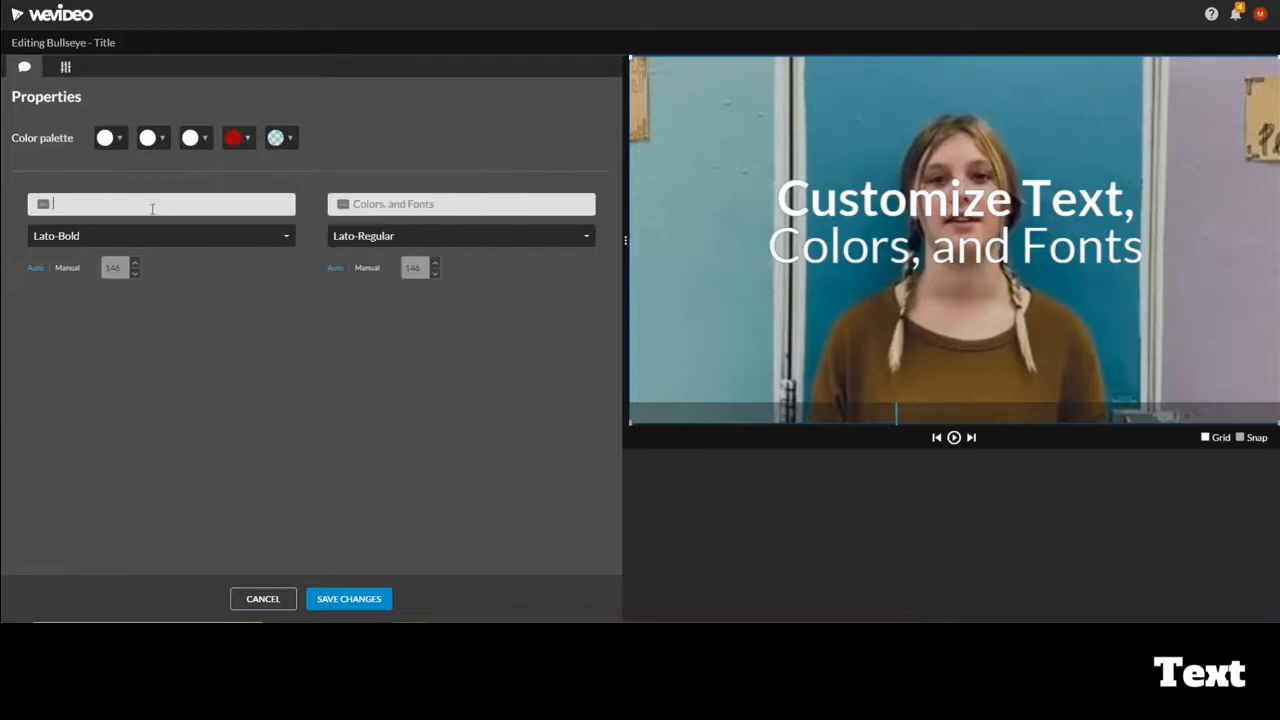
pyautogui.click(284, 240)
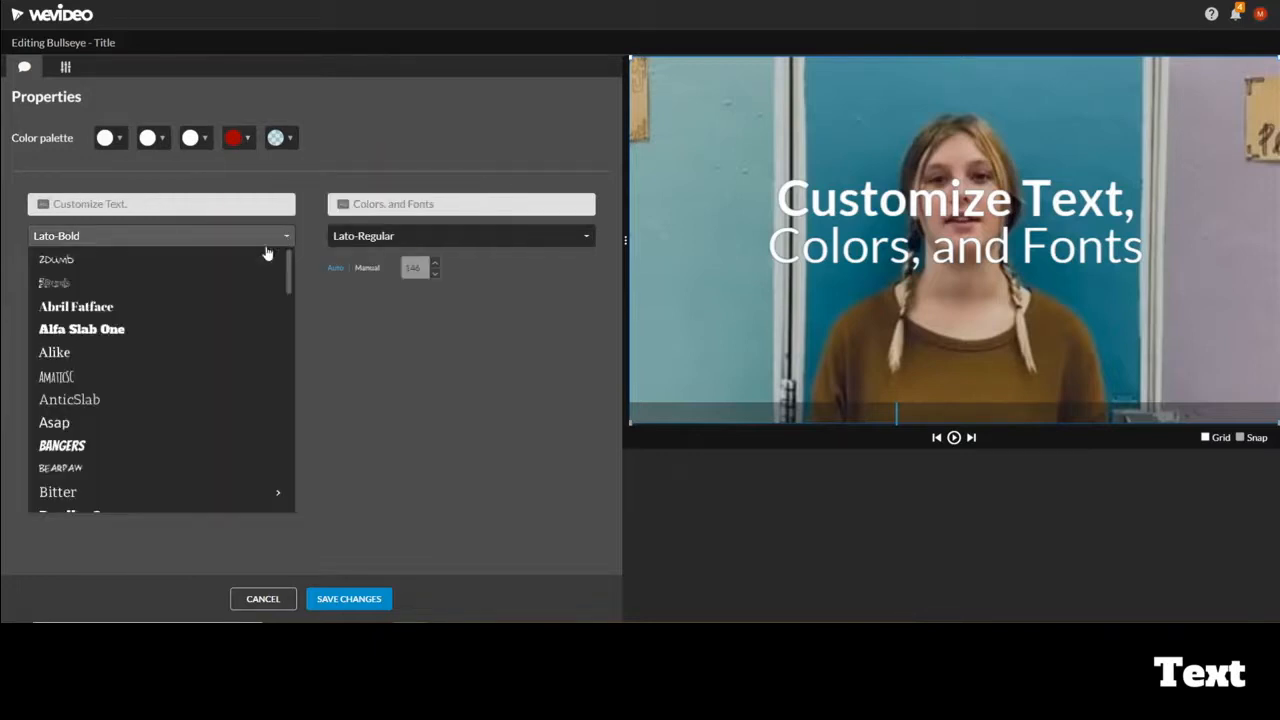
pyautogui.click(379, 356)
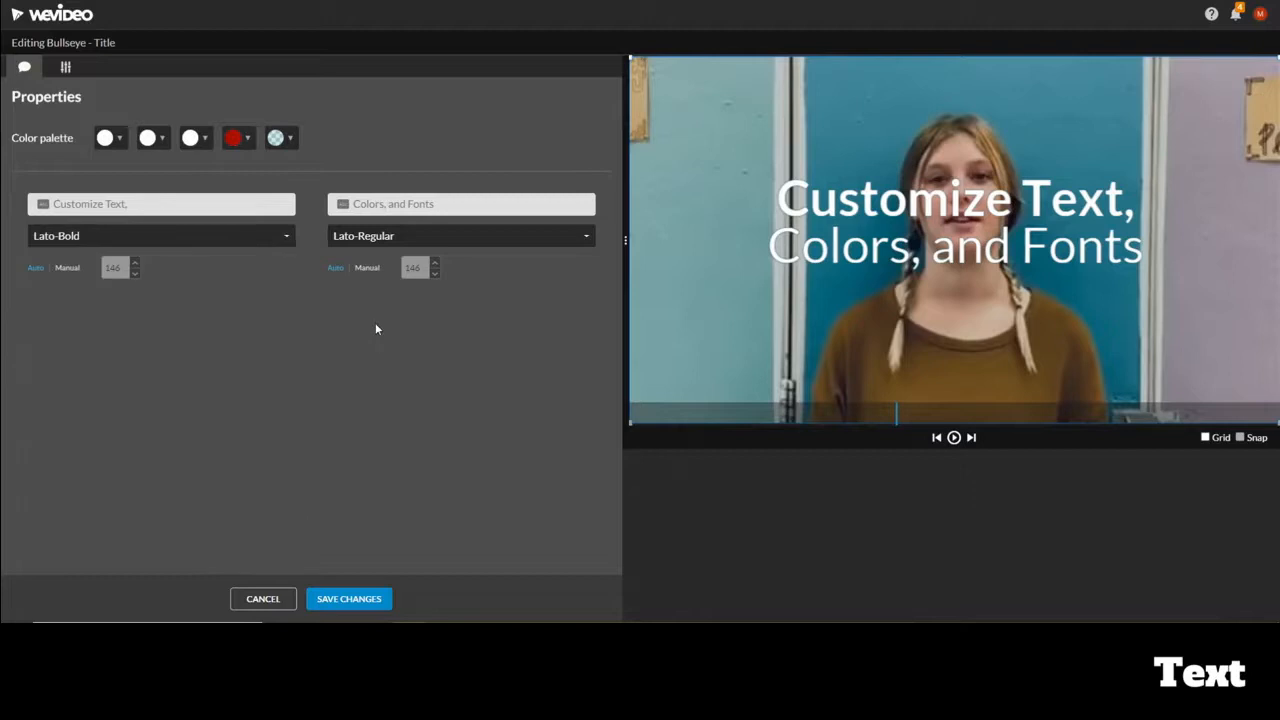
# Set the title's first line to a manual font size of 200 and save the changes.
pyautogui.click(67, 270)
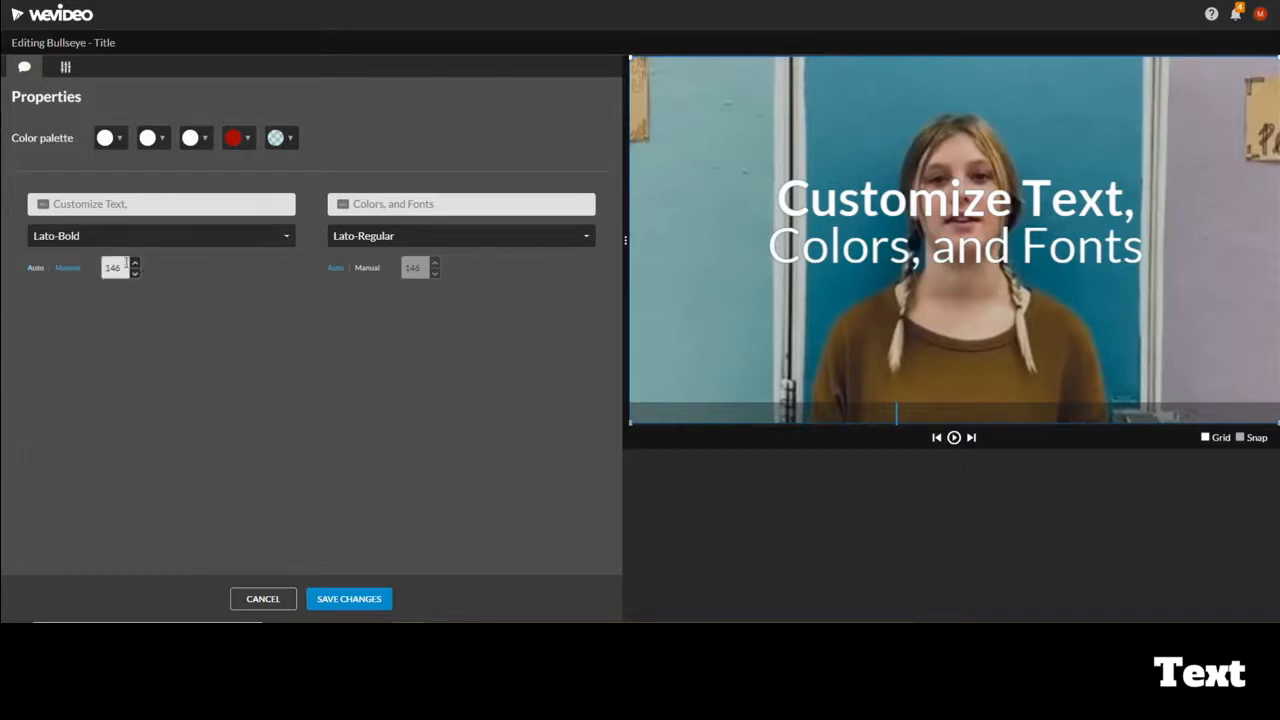
pyautogui.doubleClick(125, 267)
pyautogui.write('200')
pyautogui.click(345, 599)
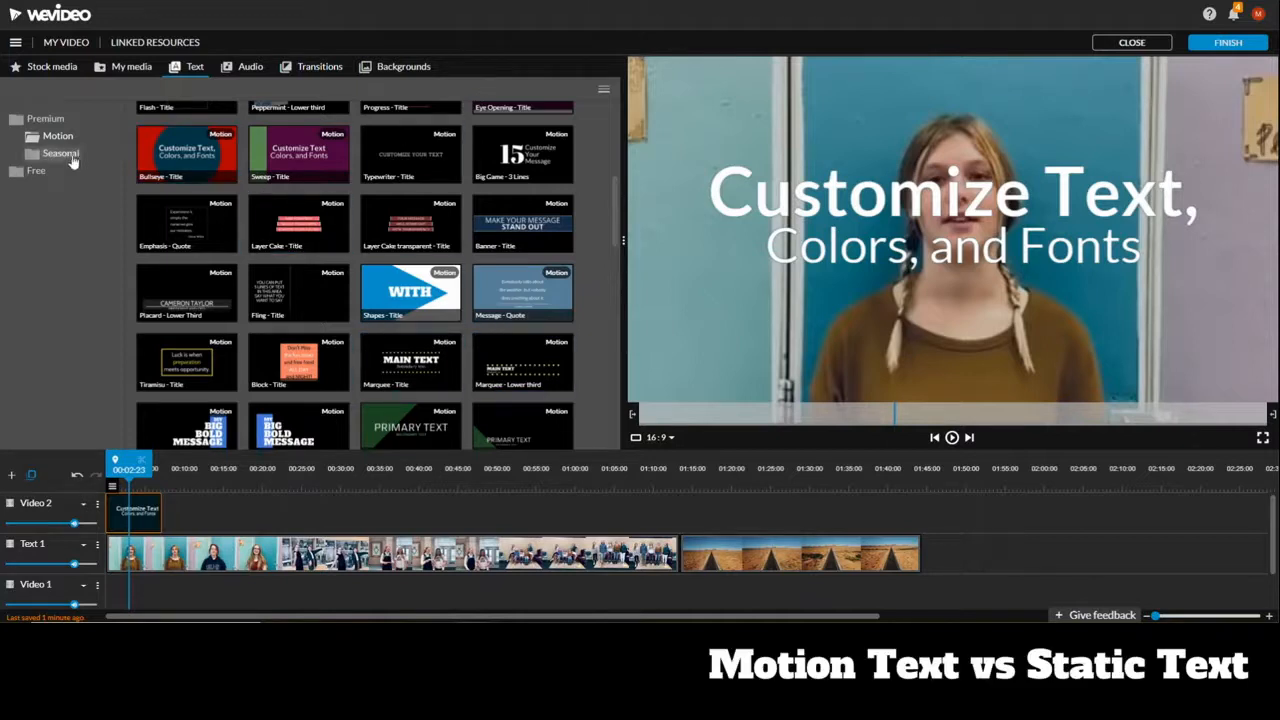
# Place the free static Basic text on the Video 2 track directly after the Bullseye title.
pyautogui.click(157, 143)
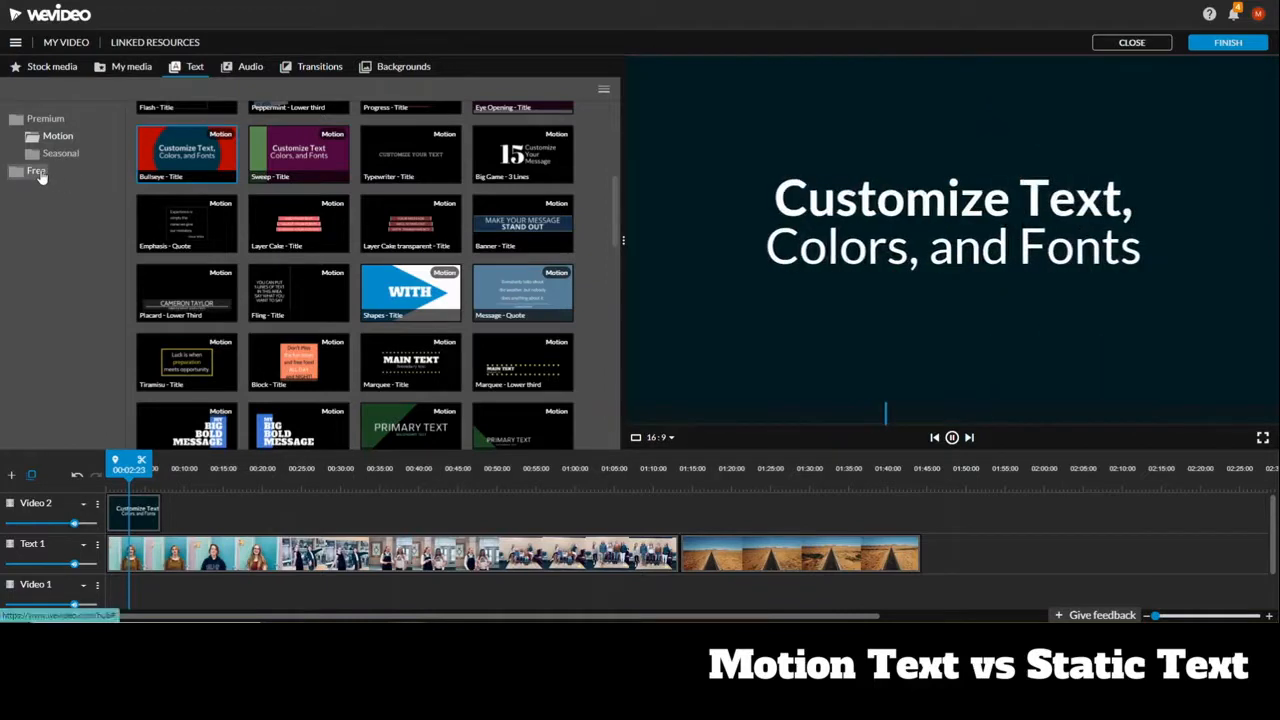
pyautogui.click(40, 173)
pyautogui.click(50, 190)
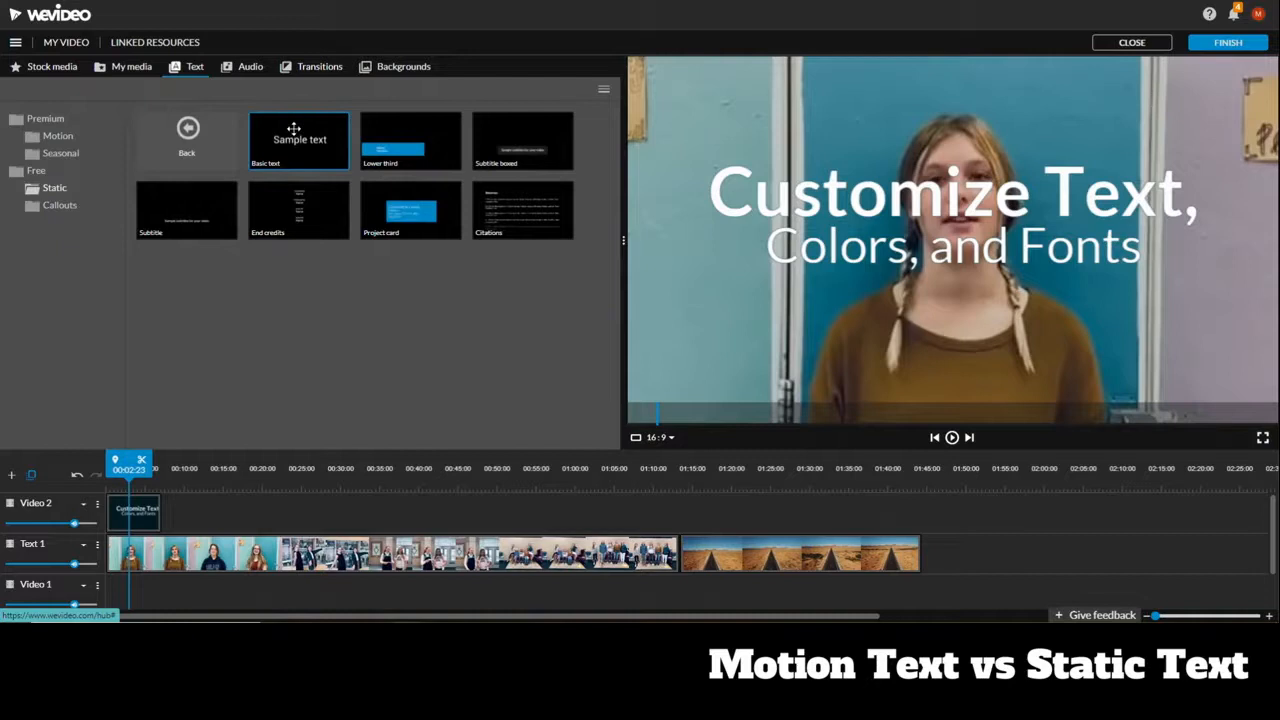
pyautogui.moveTo(293, 128); pyautogui.dragTo(176, 515)
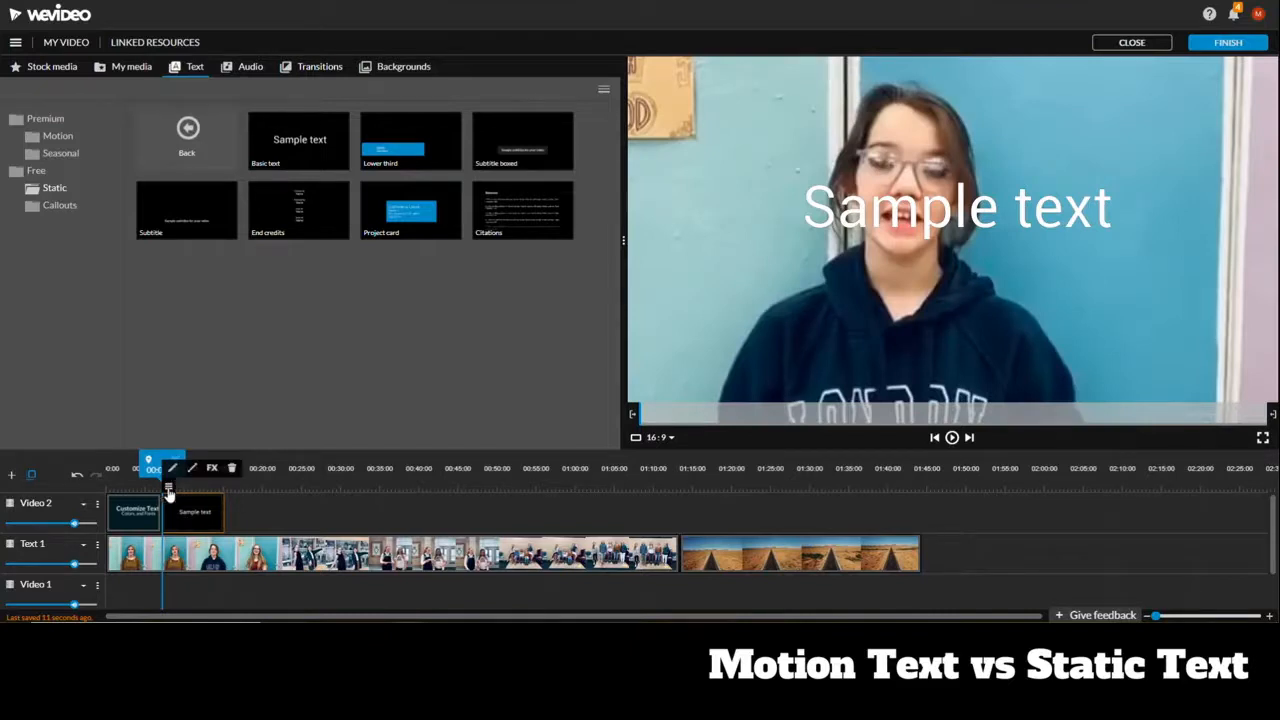
# Edit the Basic text clip, moving its text box to position x 98, y 568 and widening it to the frame's right edge.
pyautogui.click(172, 470)
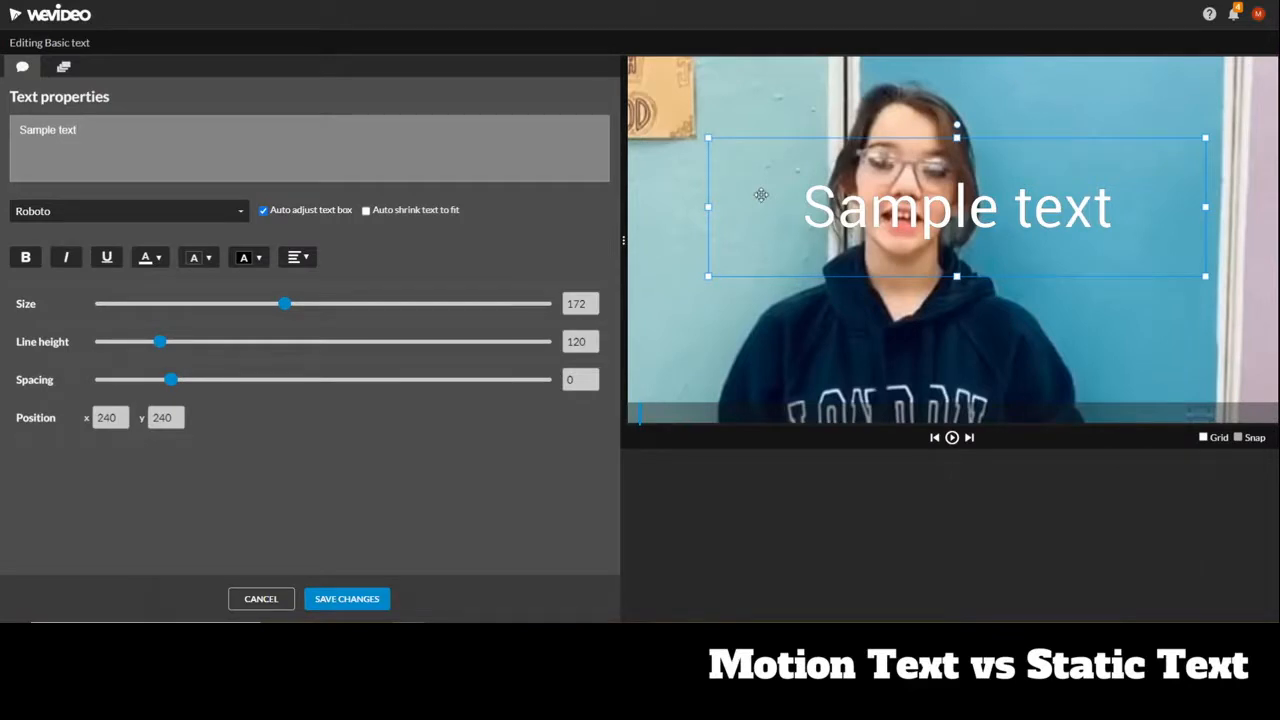
pyautogui.moveTo(1040, 190); pyautogui.dragTo(985, 332)
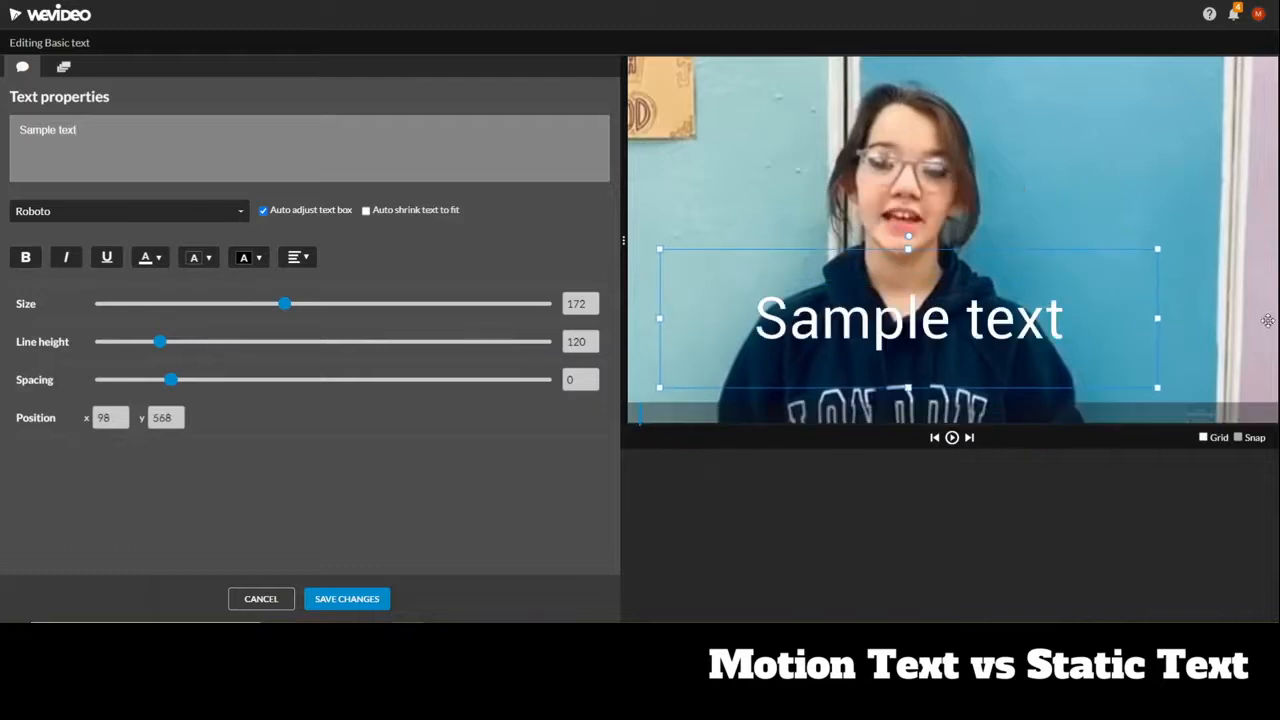
pyautogui.moveTo(1156, 318); pyautogui.dragTo(1272, 318)
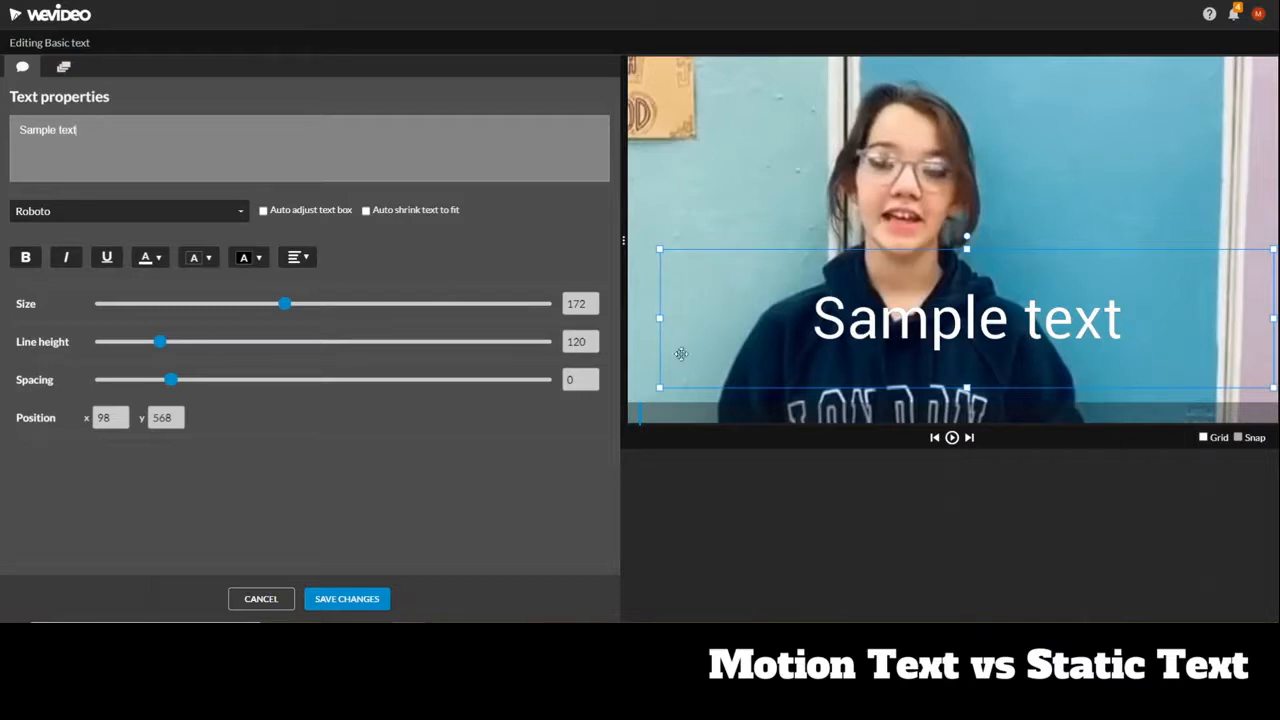
# Give the sample text box a blue background and color its text bright green.
pyautogui.click(246, 258)
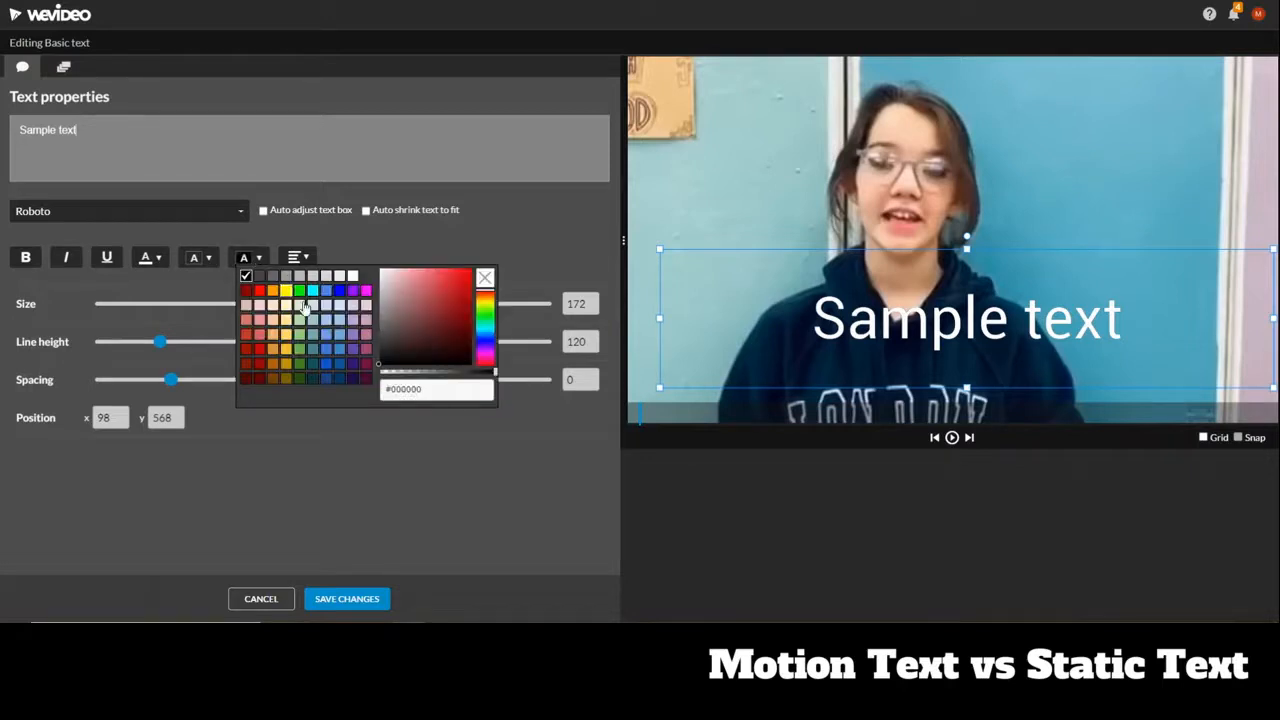
pyautogui.click(326, 350)
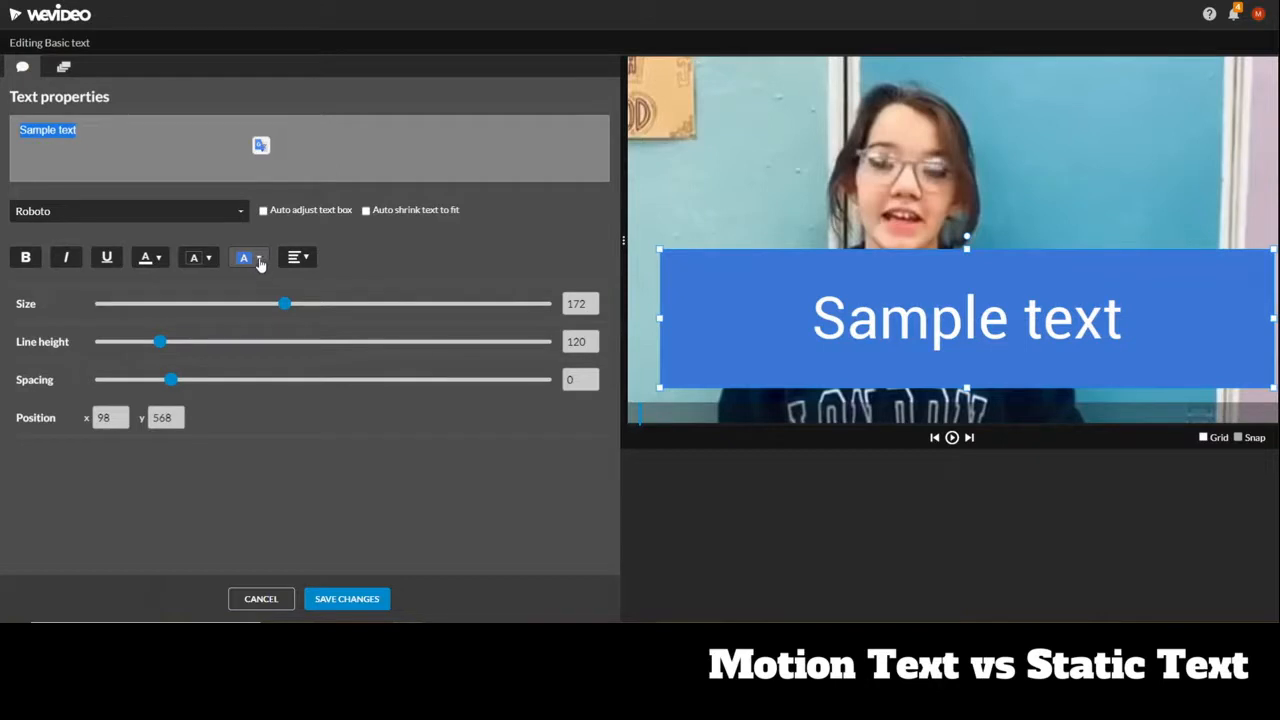
pyautogui.click(155, 260)
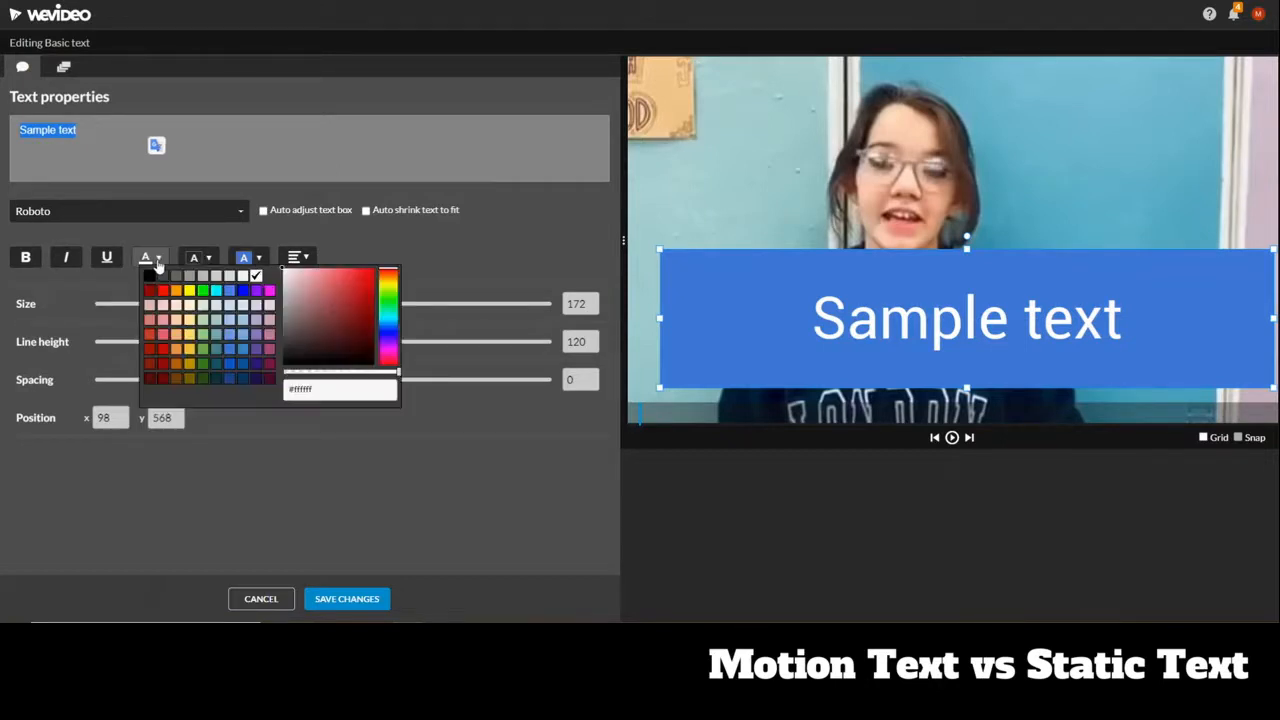
pyautogui.click(202, 291)
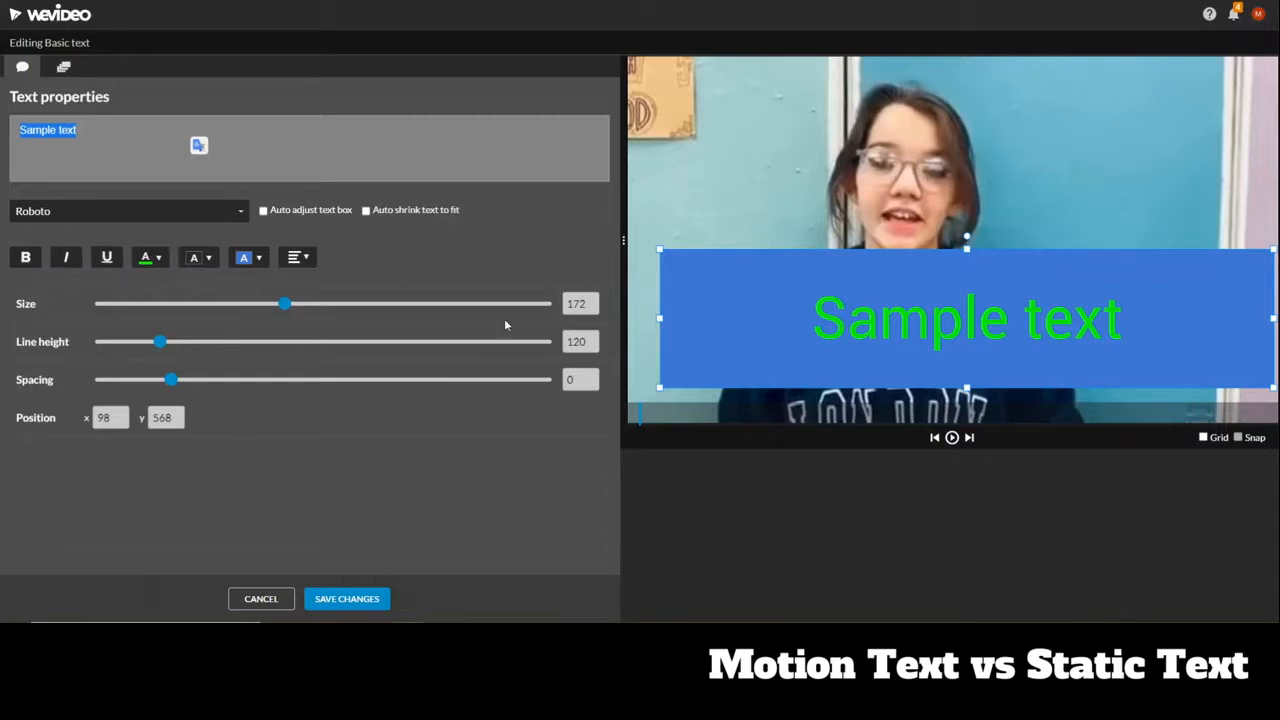
pyautogui.click(242, 212)
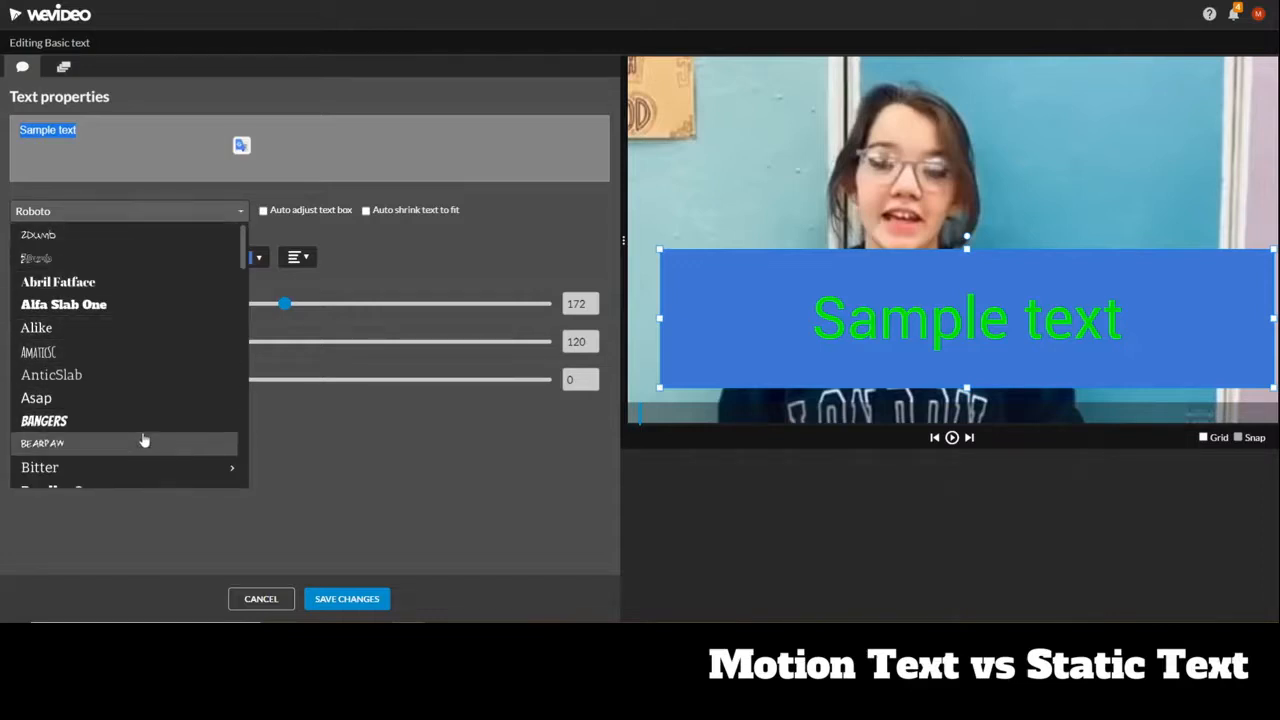
pyautogui.click(466, 240)
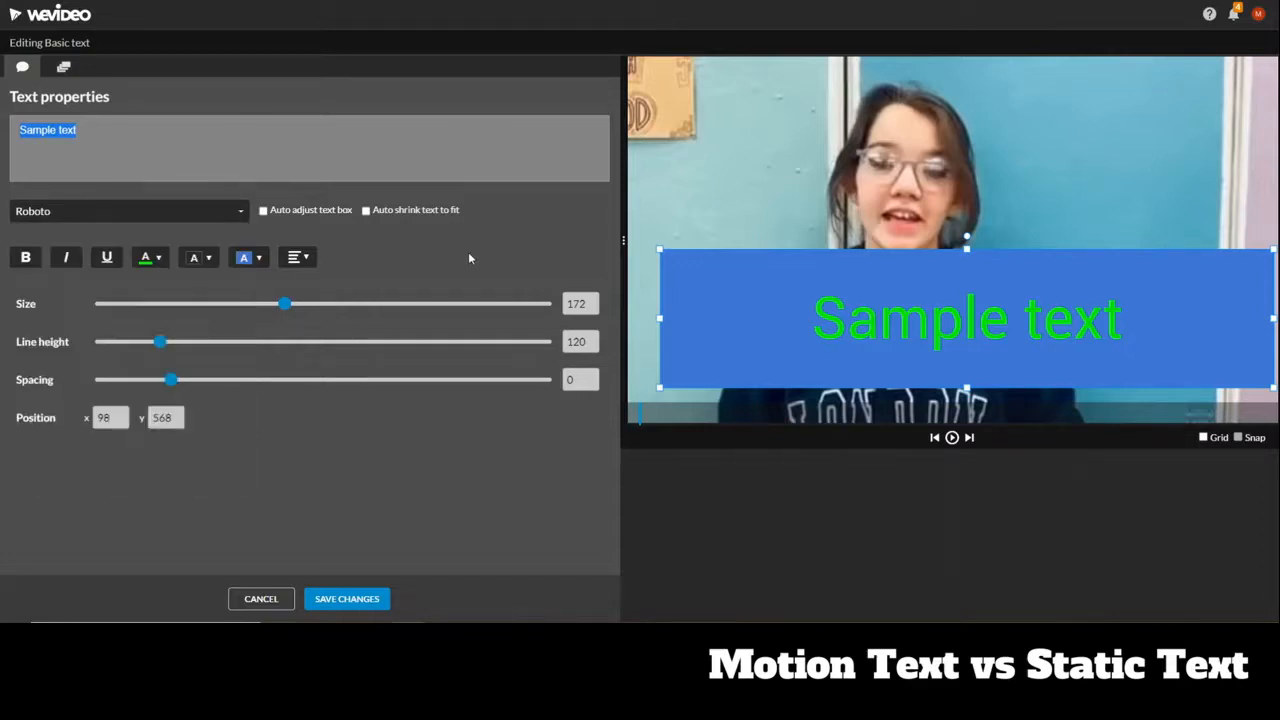
# Enable auto-shrink for the sample text, shrink its box, move it to x 26, y 19 in the upper-left corner, and save.
pyautogui.click(366, 211)
pyautogui.moveTo(660, 250); pyautogui.dragTo(1048, 334)
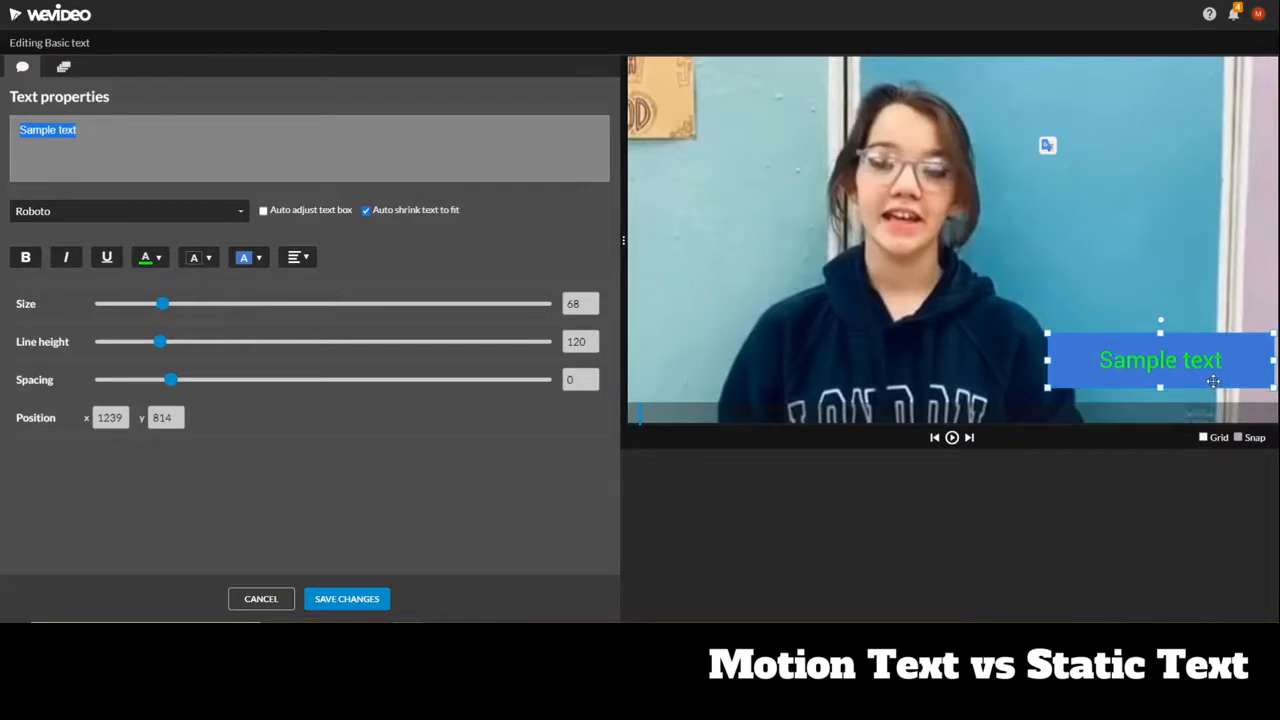
pyautogui.moveTo(1213, 381); pyautogui.dragTo(795, 104)
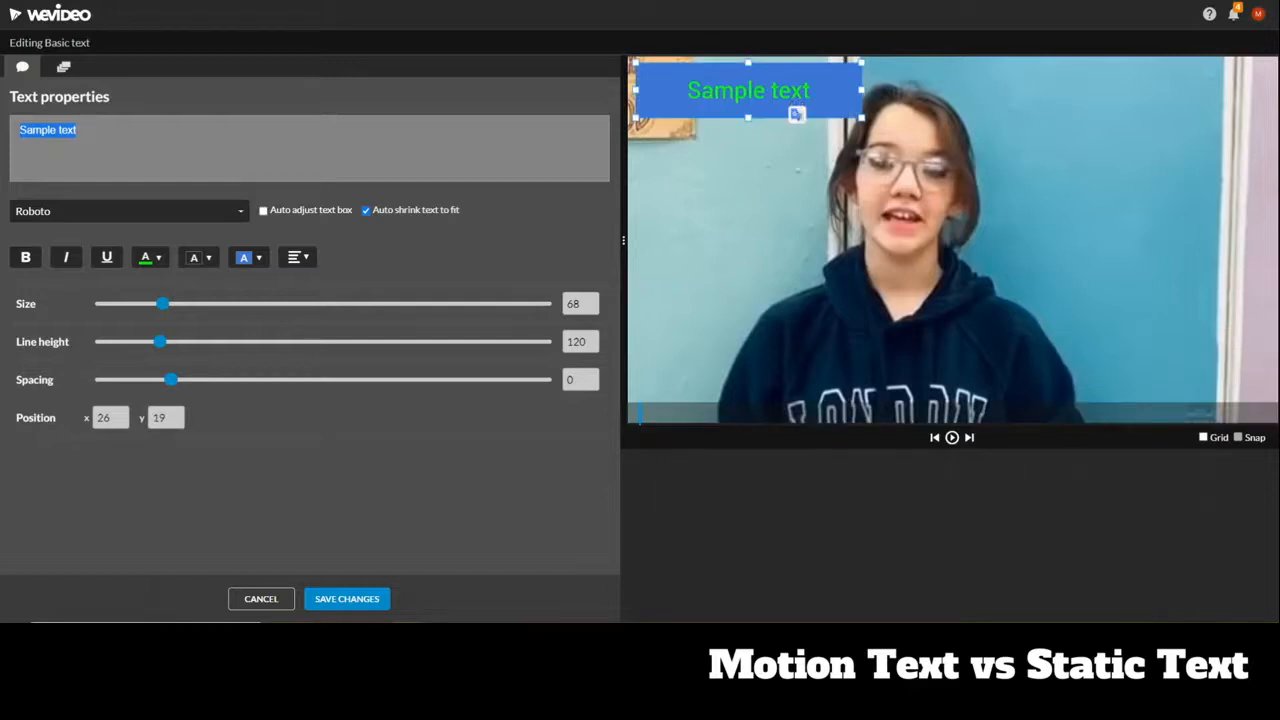
pyautogui.click(350, 600)
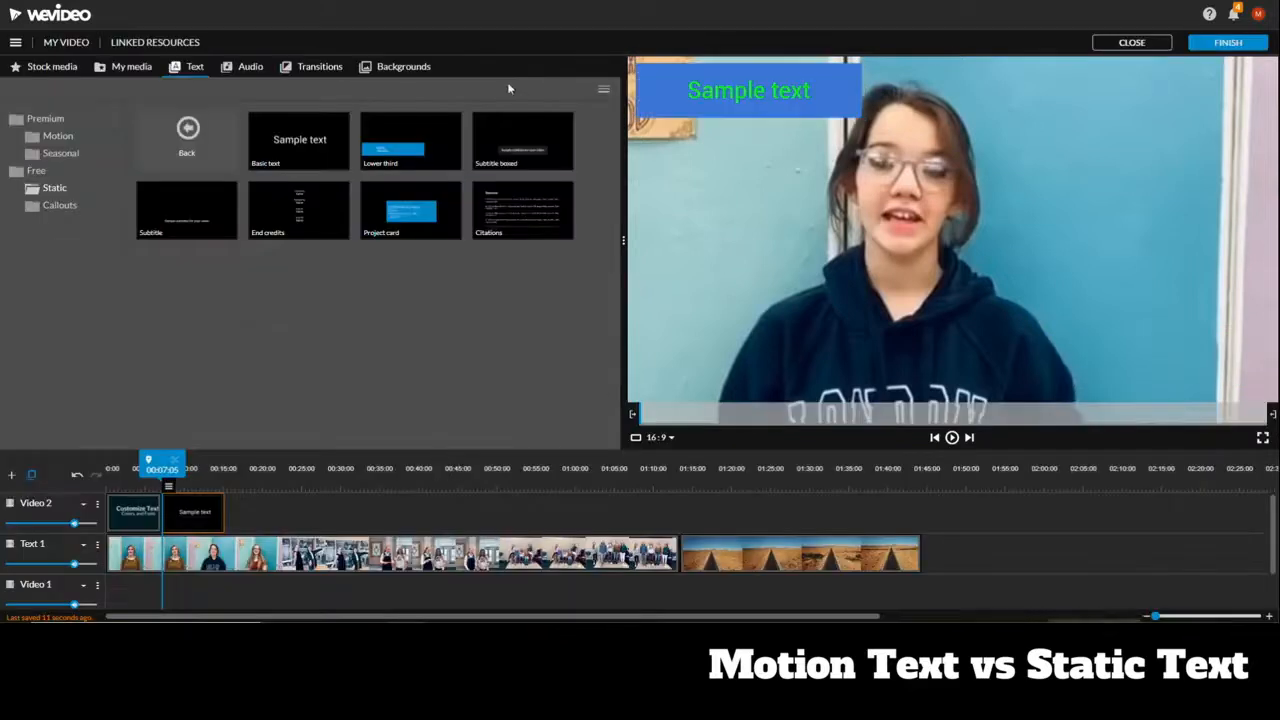
# Place a free Pointer callout on the Video 2 track directly after the Basic text clip.
pyautogui.click(58, 205)
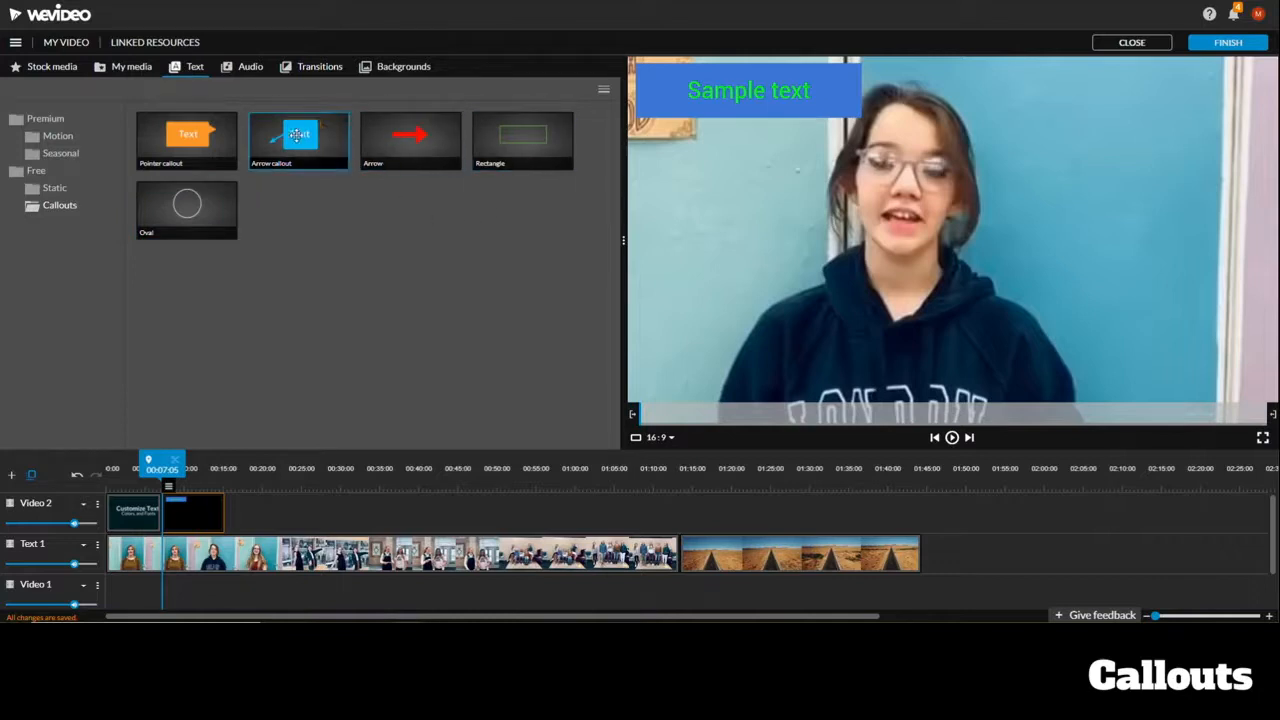
pyautogui.click(188, 145)
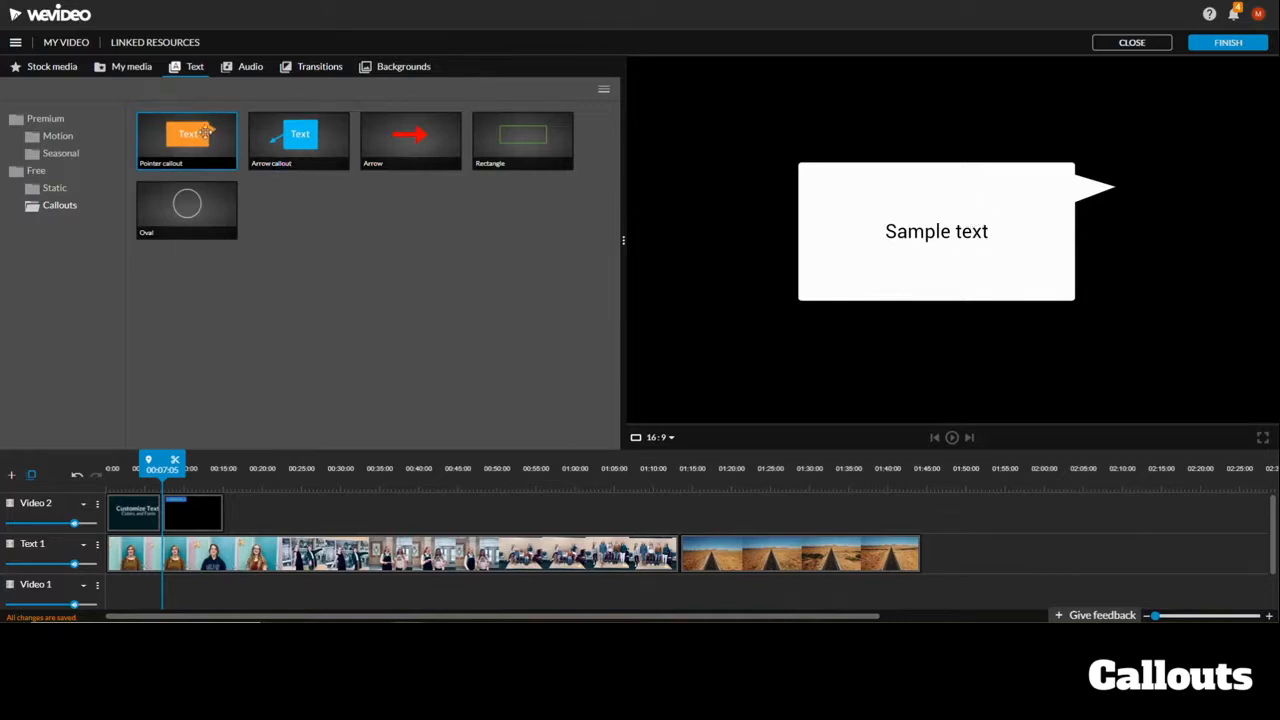
pyautogui.moveTo(224, 144); pyautogui.dragTo(287, 427)
pyautogui.moveTo(299, 516)
pyautogui.mouseDown()
pyautogui.moveTo(257, 510)
pyautogui.moveTo(281, 515)
pyautogui.mouseUp()
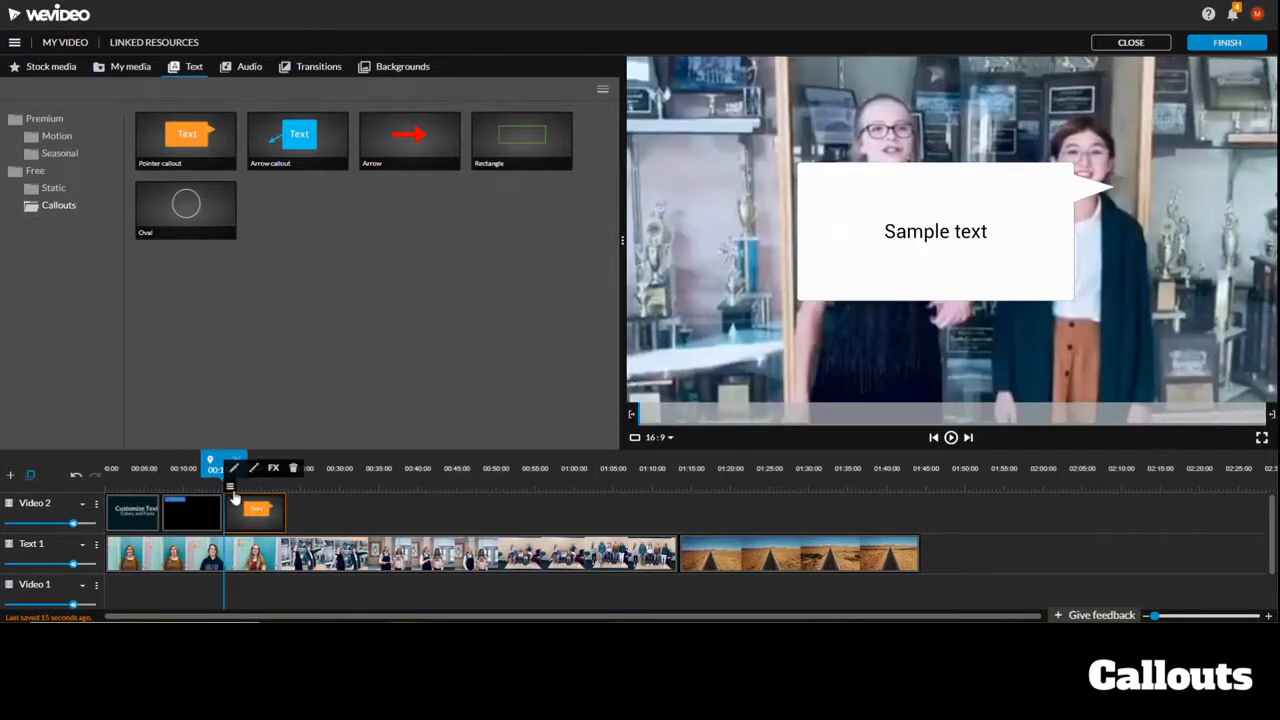
# Edit the pointer callout into a smaller blue box with white text at position x 58, y 177, pointing at the left speaker, and save.
pyautogui.click(232, 472)
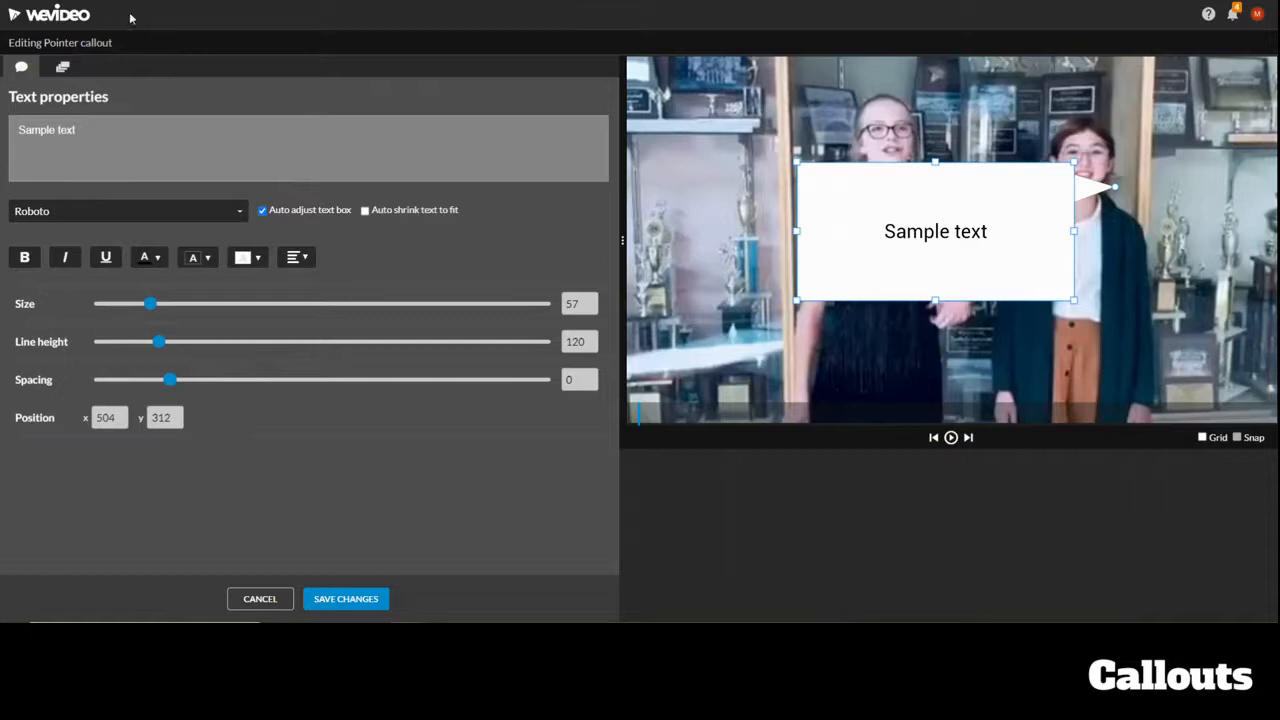
pyautogui.moveTo(1073, 299); pyautogui.dragTo(972, 219)
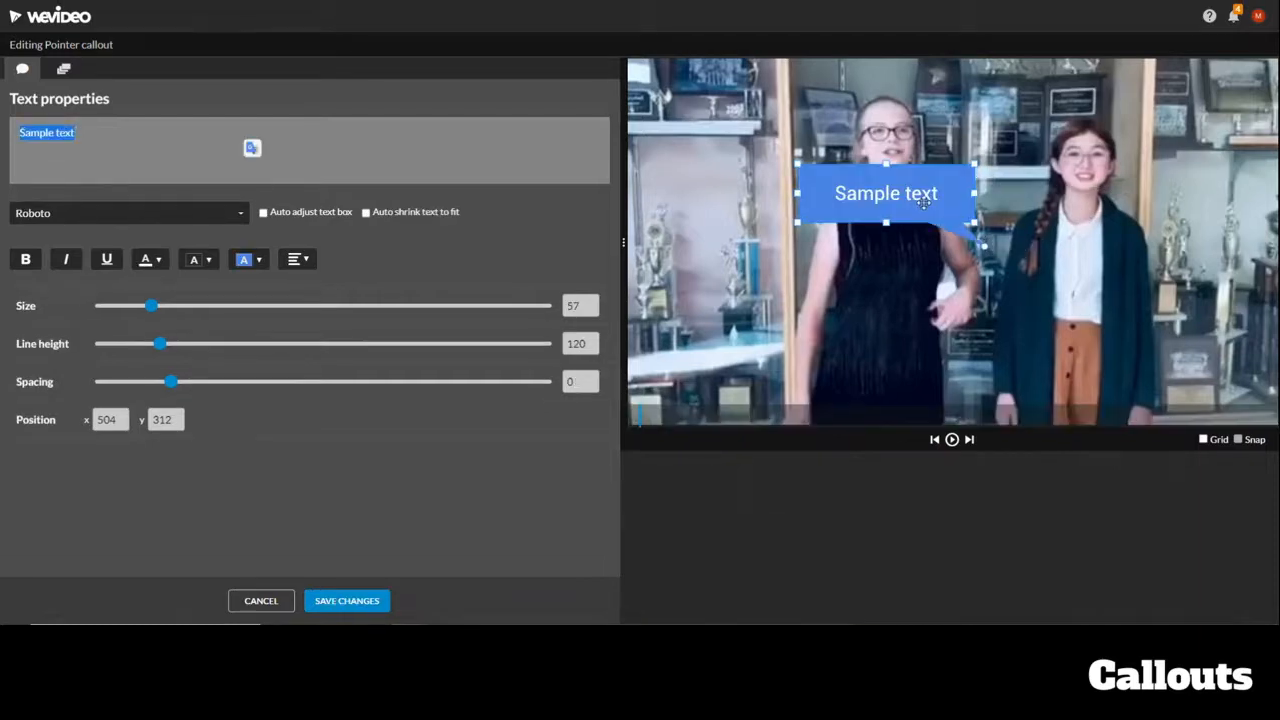
pyautogui.moveTo(965, 232); pyautogui.dragTo(770, 170)
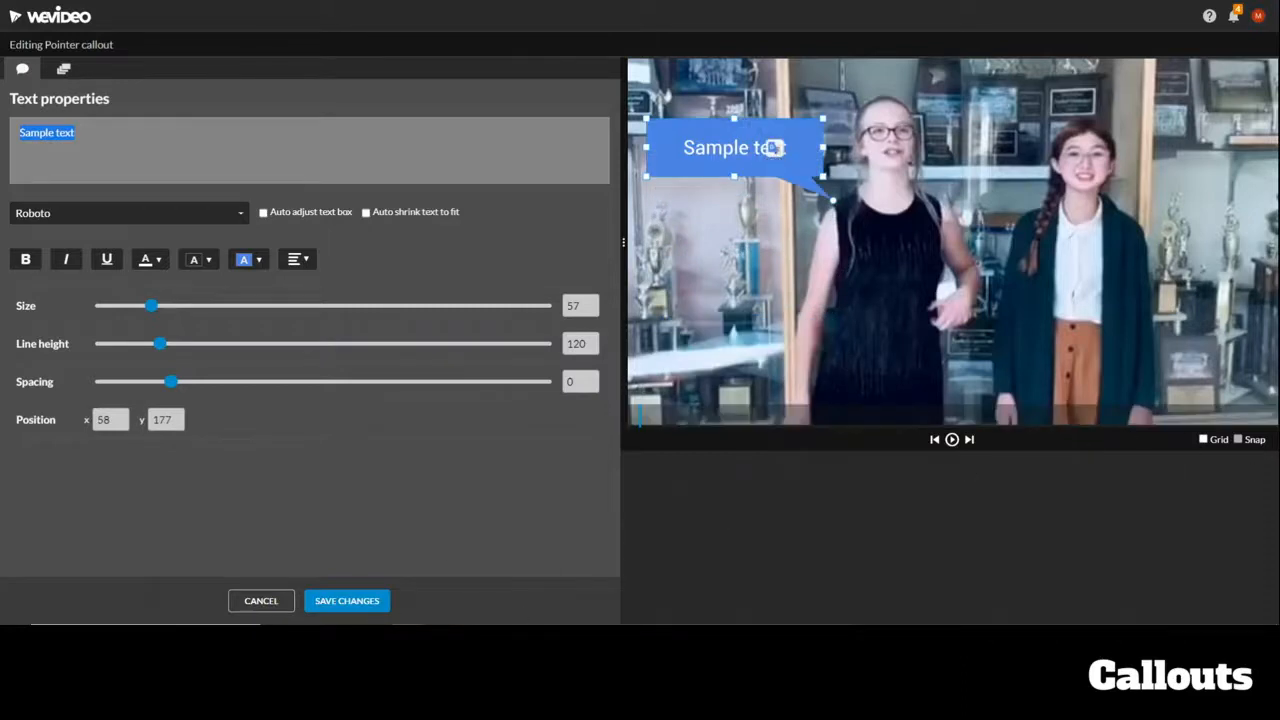
pyautogui.click(346, 600)
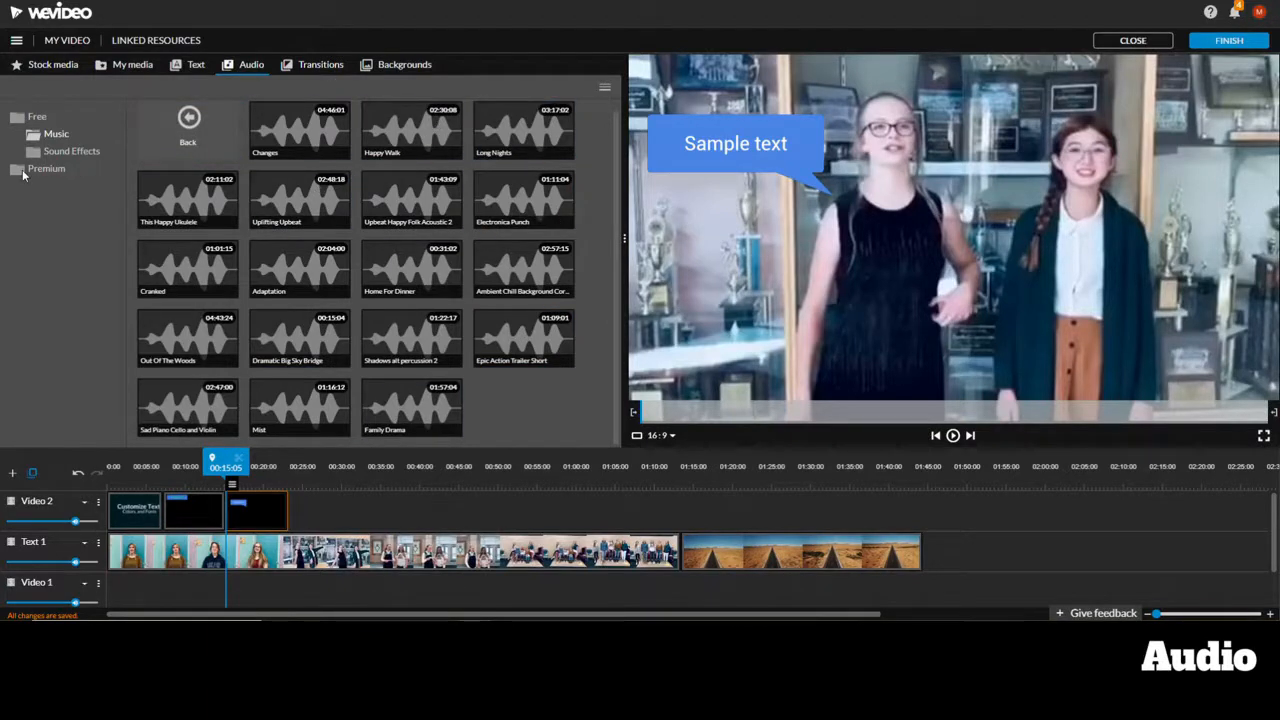
# Browse the free sound effects and preview the Cross fade transition.
pyautogui.click(64, 152)
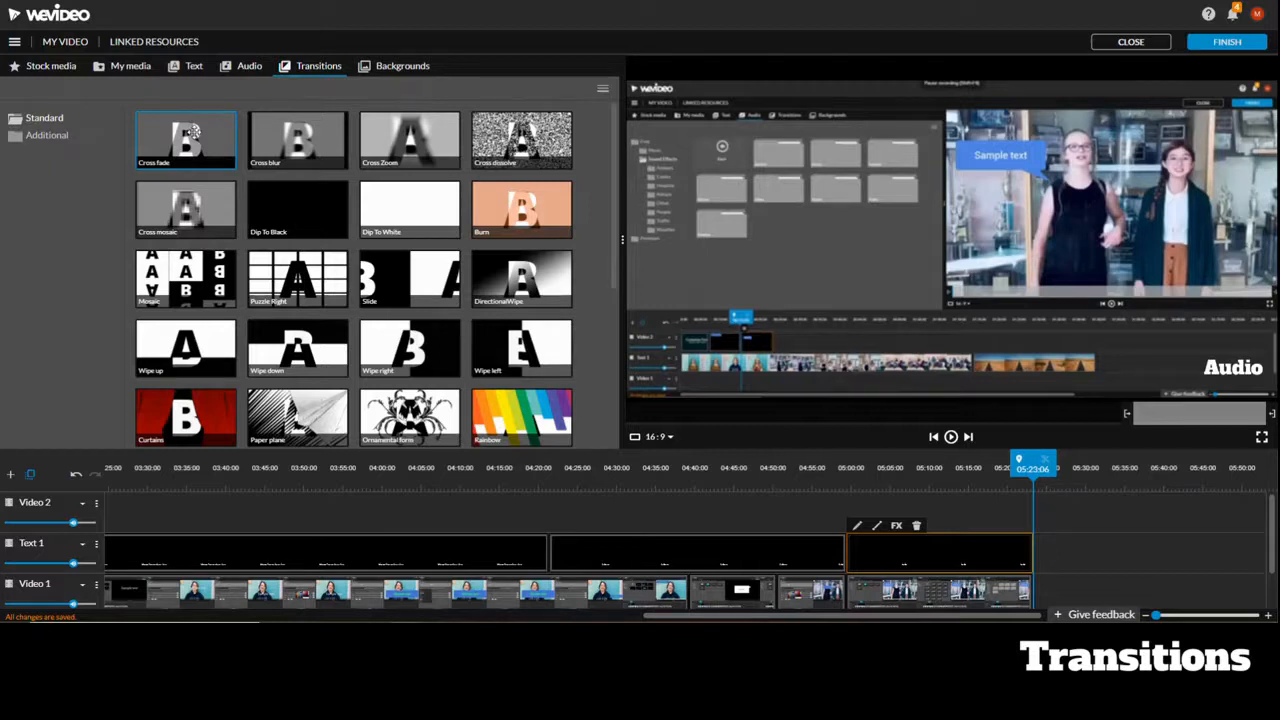
pyautogui.click(193, 131)
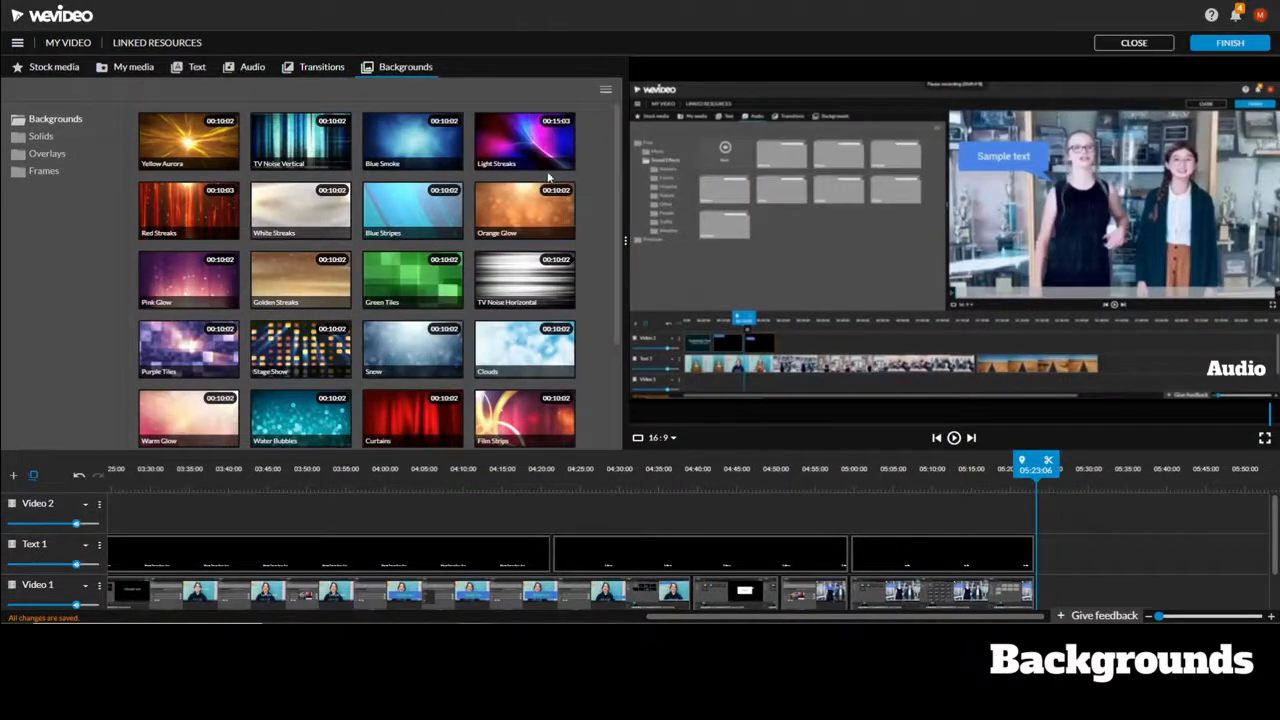
# Preview the available background media, including the Yellow Aurora background, Grey solid, Mouth overlay and a frame.
pyautogui.click(200, 137)
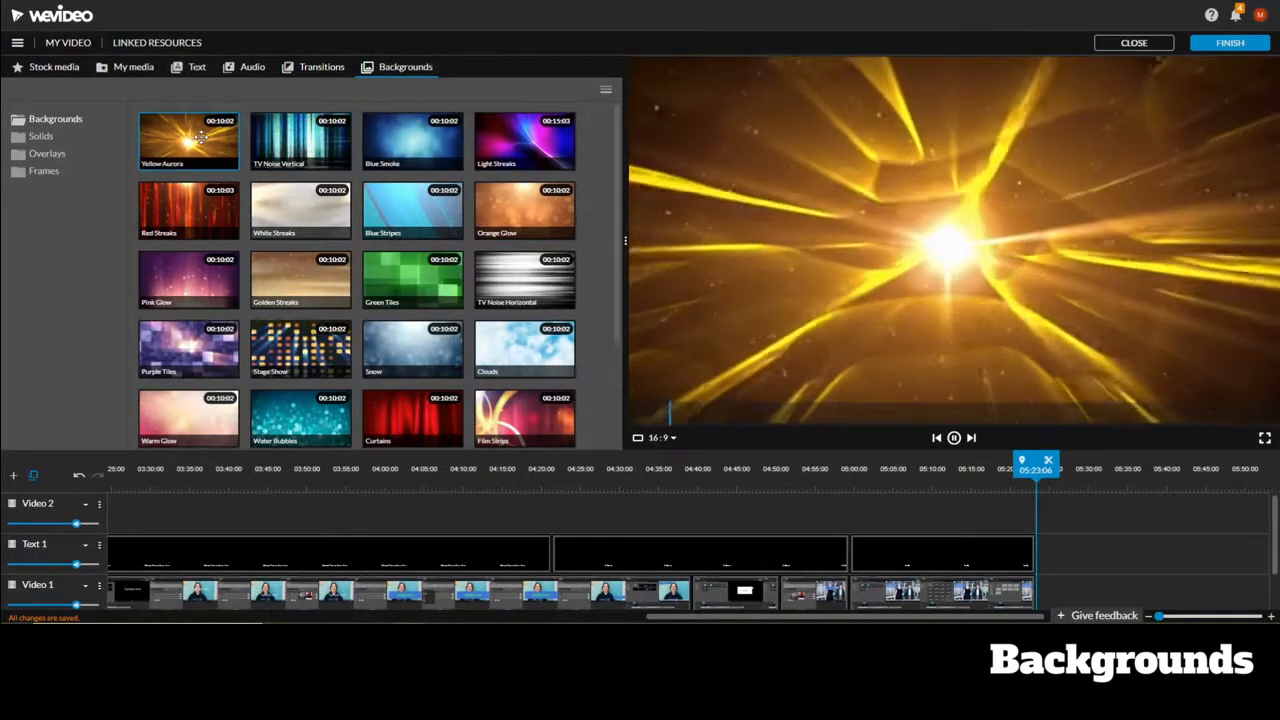
pyautogui.click(40, 136)
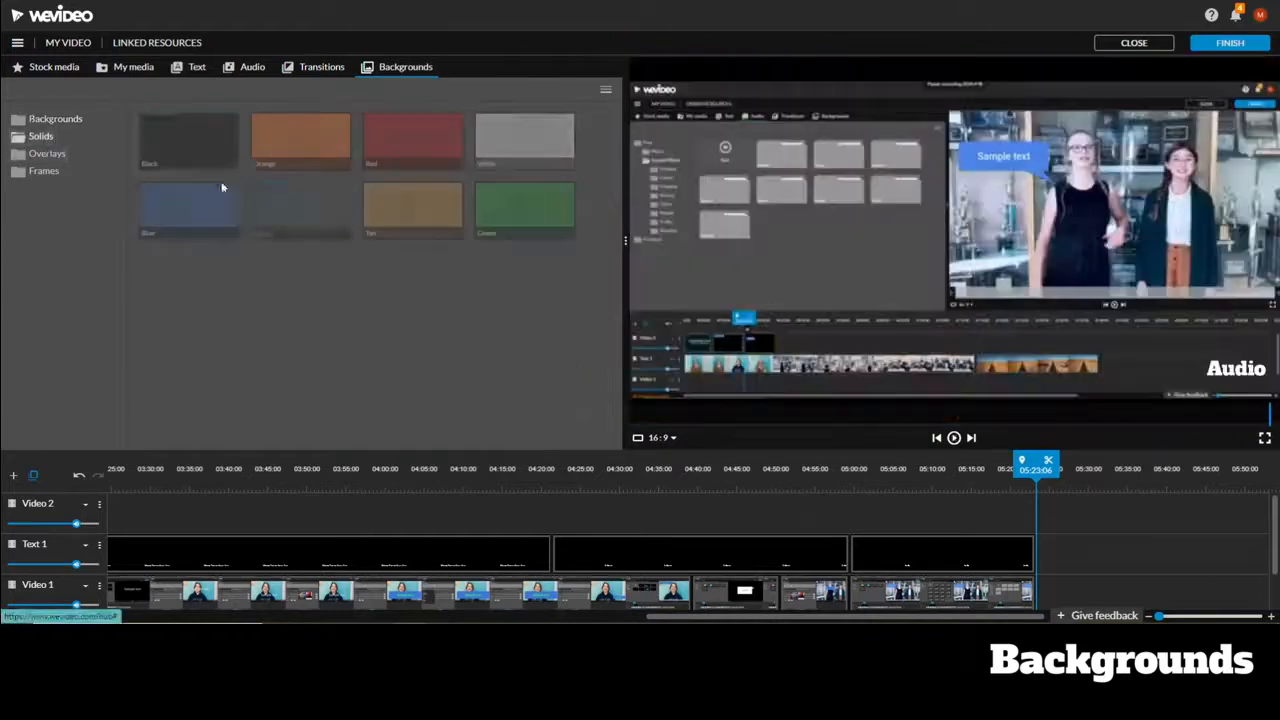
pyautogui.click(297, 215)
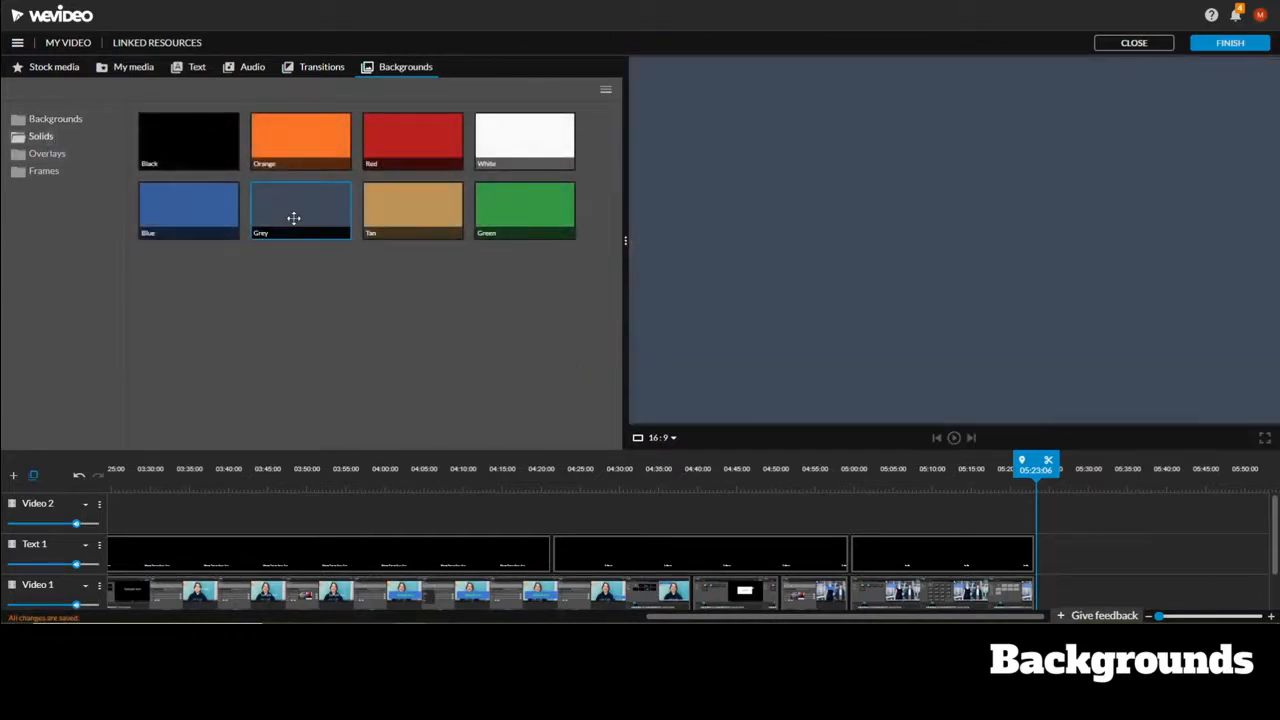
pyautogui.click(47, 153)
pyautogui.click(412, 140)
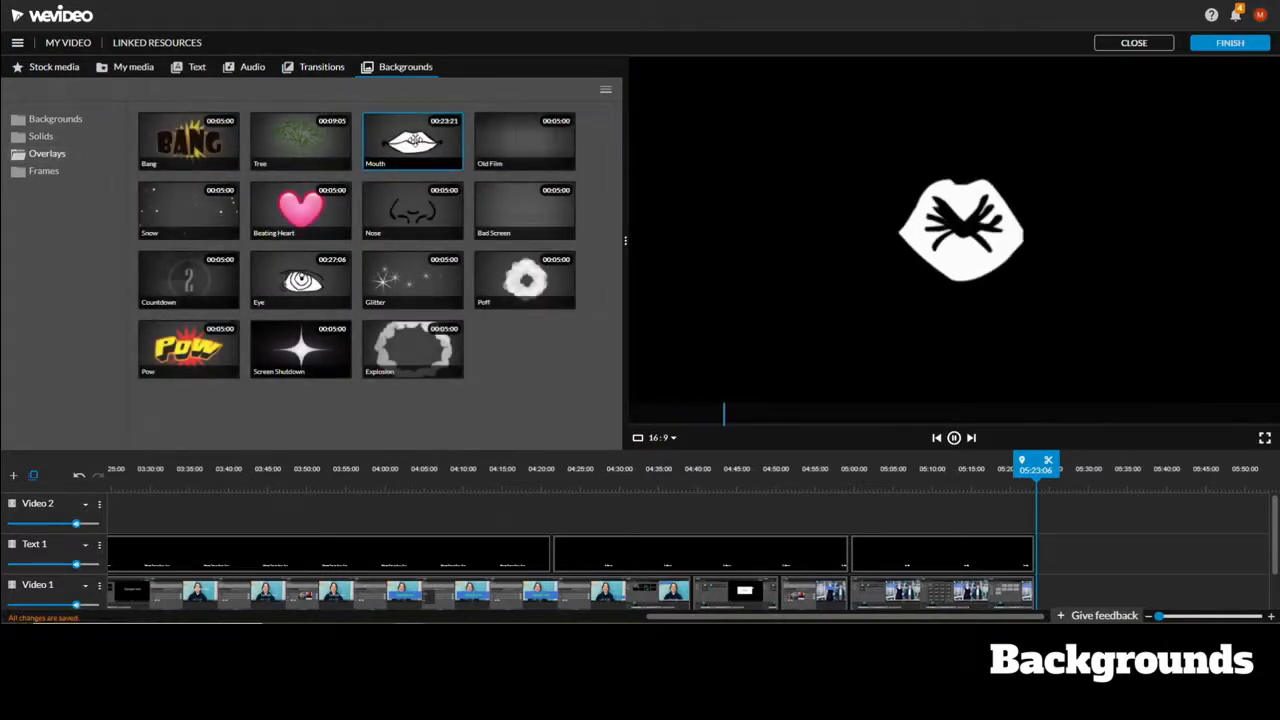
pyautogui.click(40, 172)
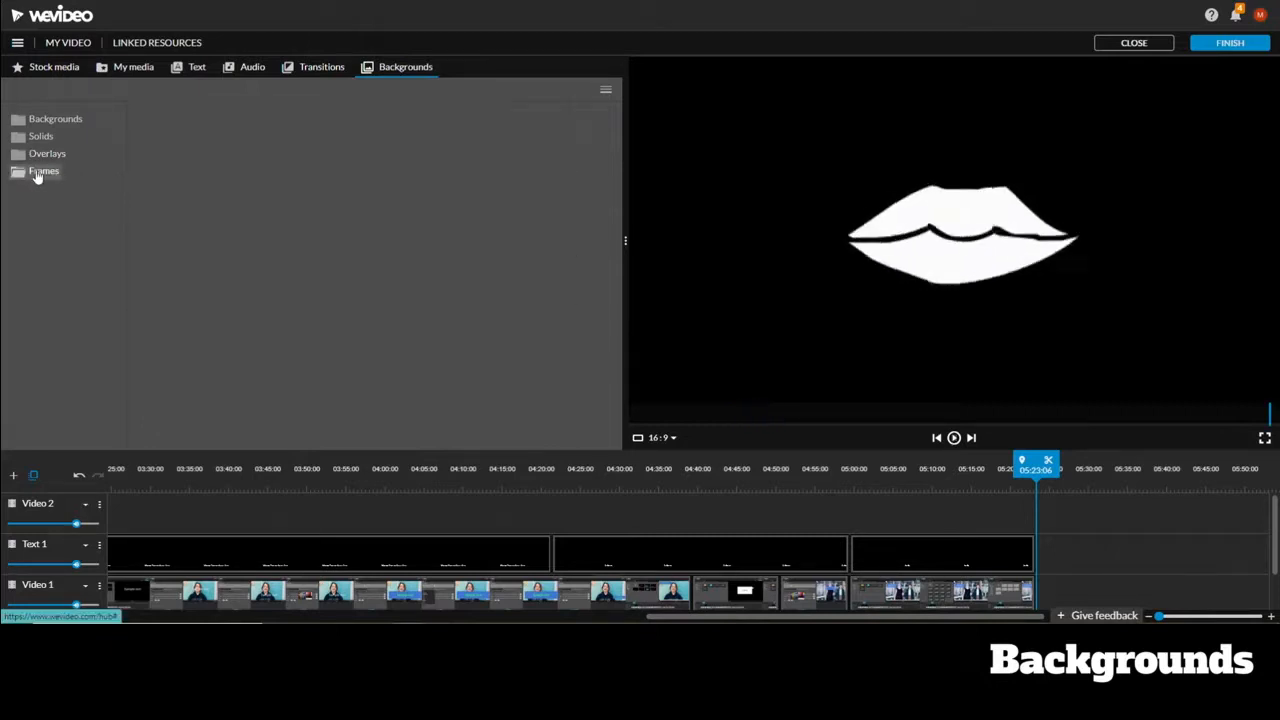
pyautogui.click(533, 131)
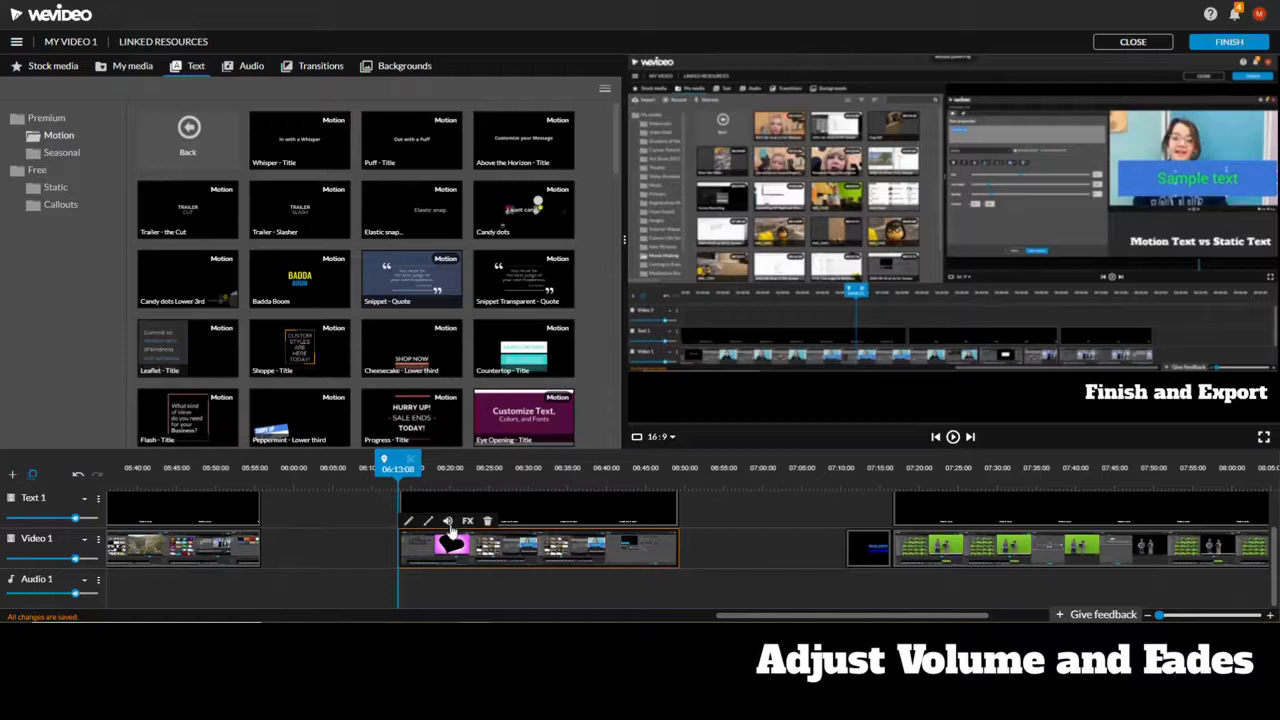
# Fade the audio of the Video 1 clip starting at 06:13 in over about 5.2 s and out over about 3.4 s.
pyautogui.click(447, 520)
pyautogui.click(411, 503)
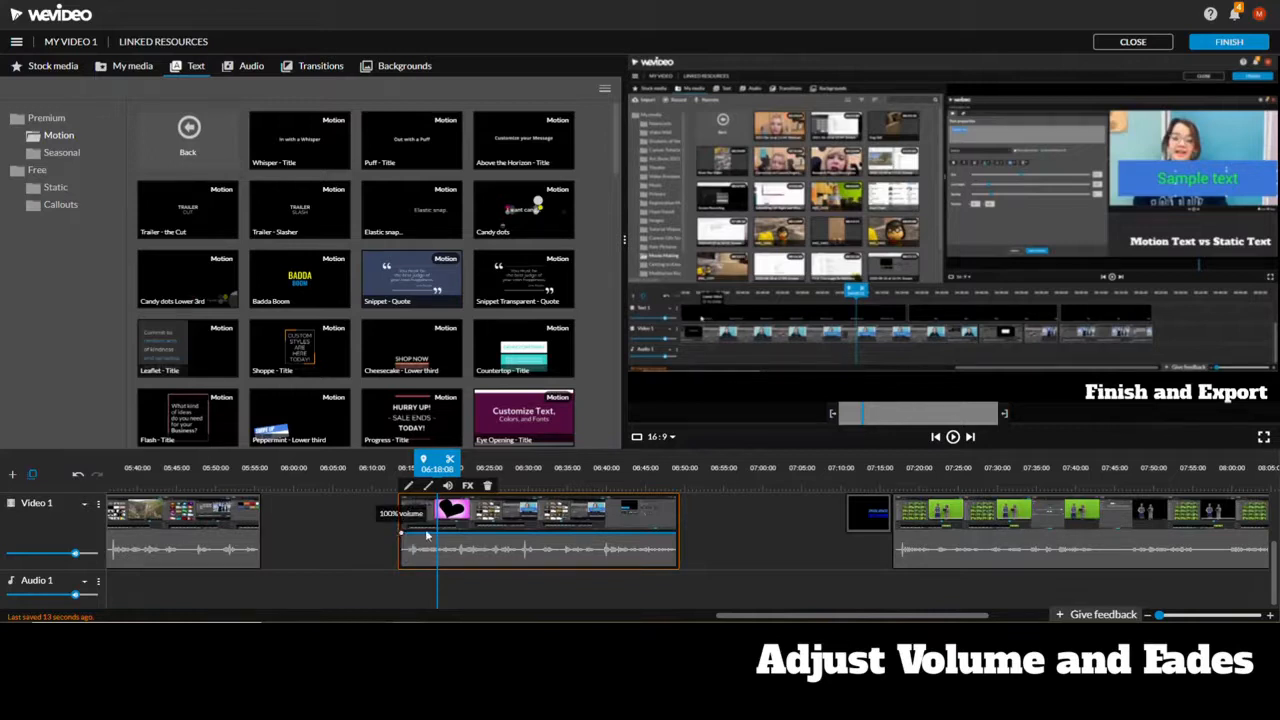
pyautogui.moveTo(431, 537)
pyautogui.mouseDown()
pyautogui.moveTo(402, 550)
pyautogui.moveTo(403, 568)
pyautogui.moveTo(447, 530)
pyautogui.mouseUp()
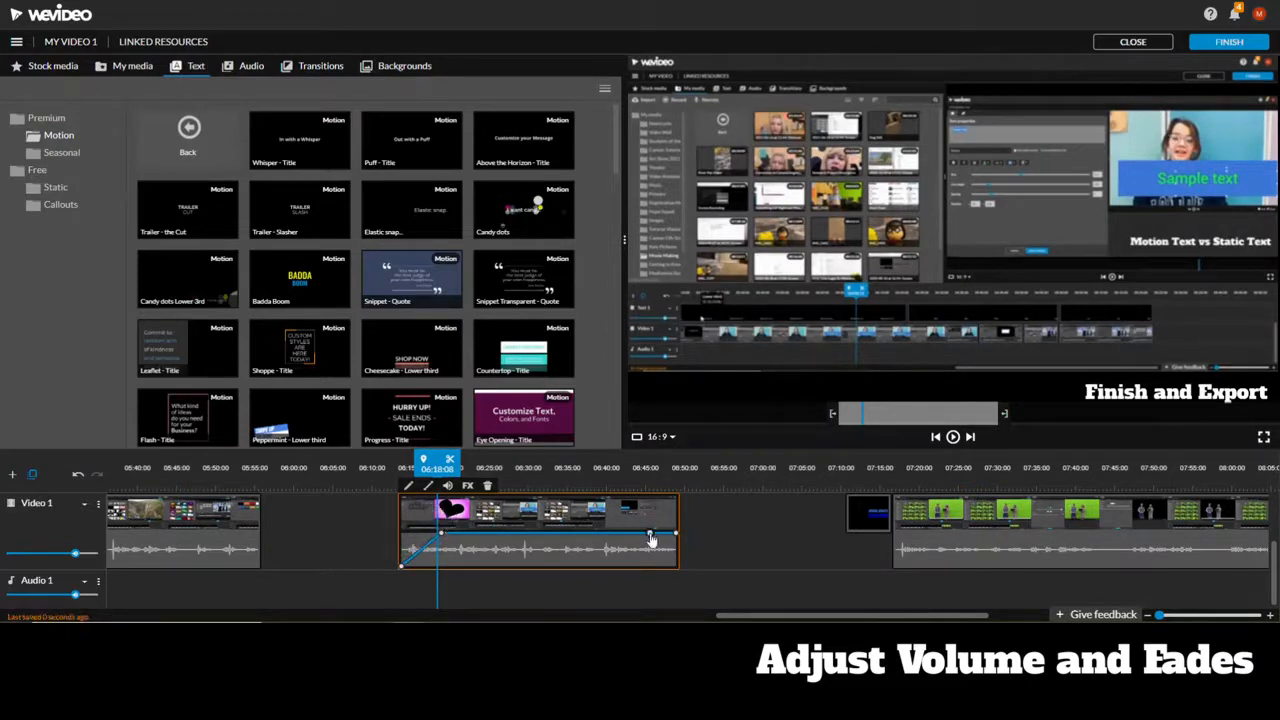
pyautogui.moveTo(676, 533); pyautogui.dragTo(684, 573)
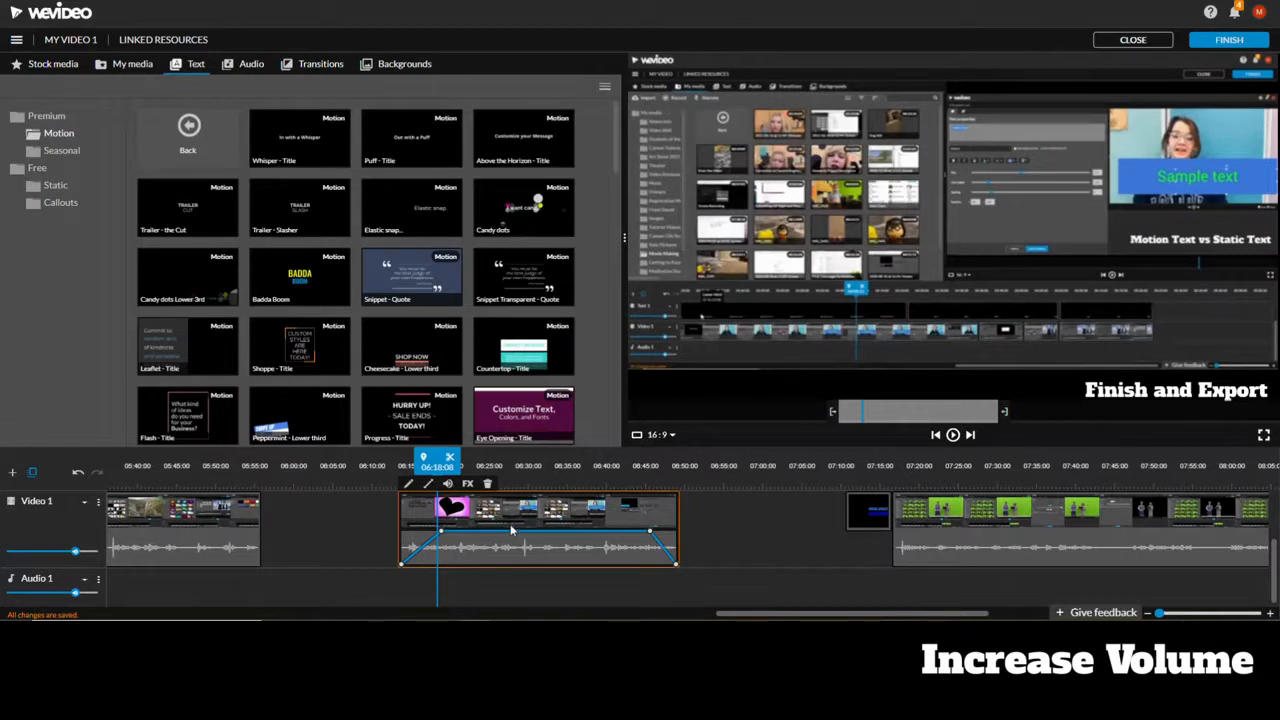
# Raise the faded clip's volume to about 218%.
pyautogui.click(449, 485)
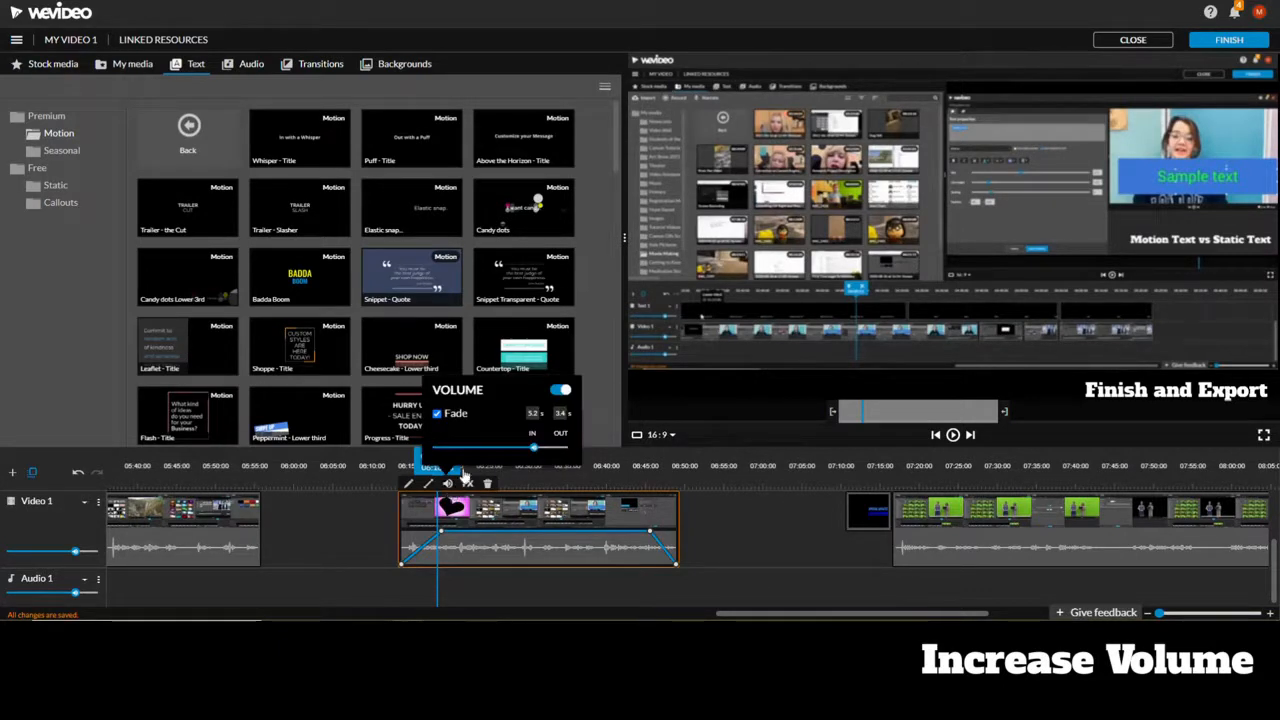
pyautogui.moveTo(531, 445)
pyautogui.moveTo(531, 449); pyautogui.dragTo(541, 450)
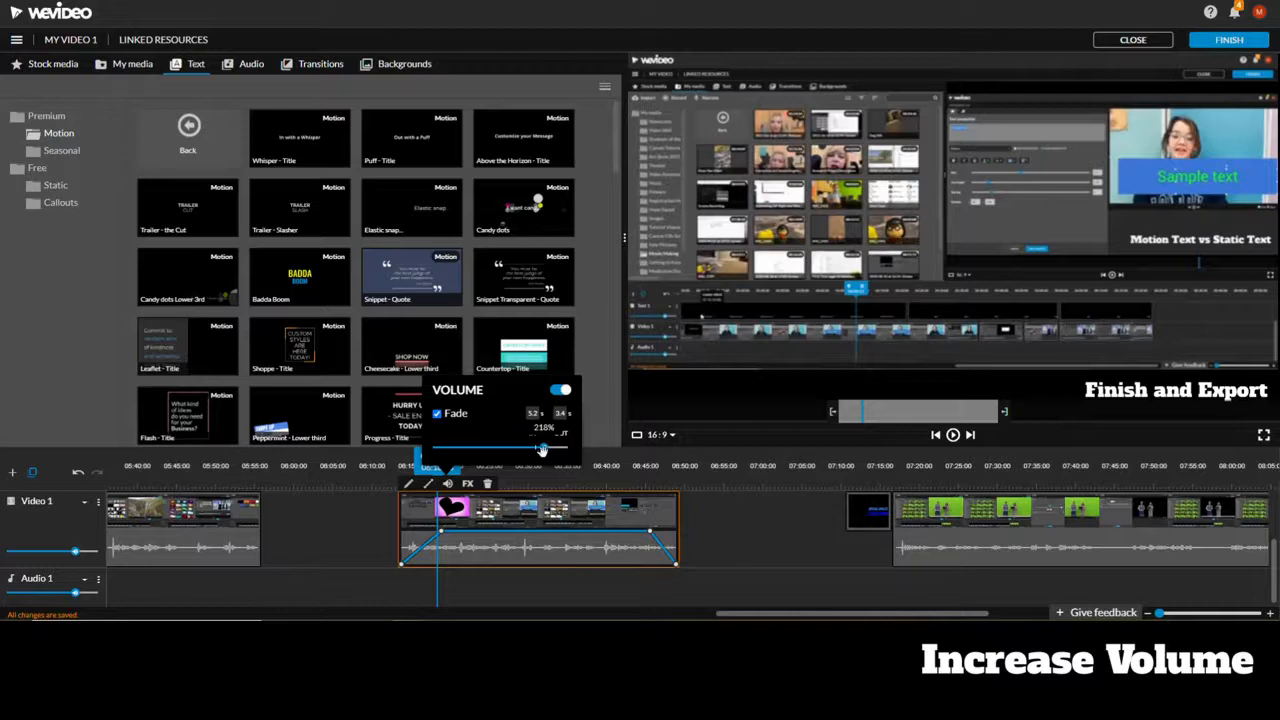
pyautogui.click(720, 530)
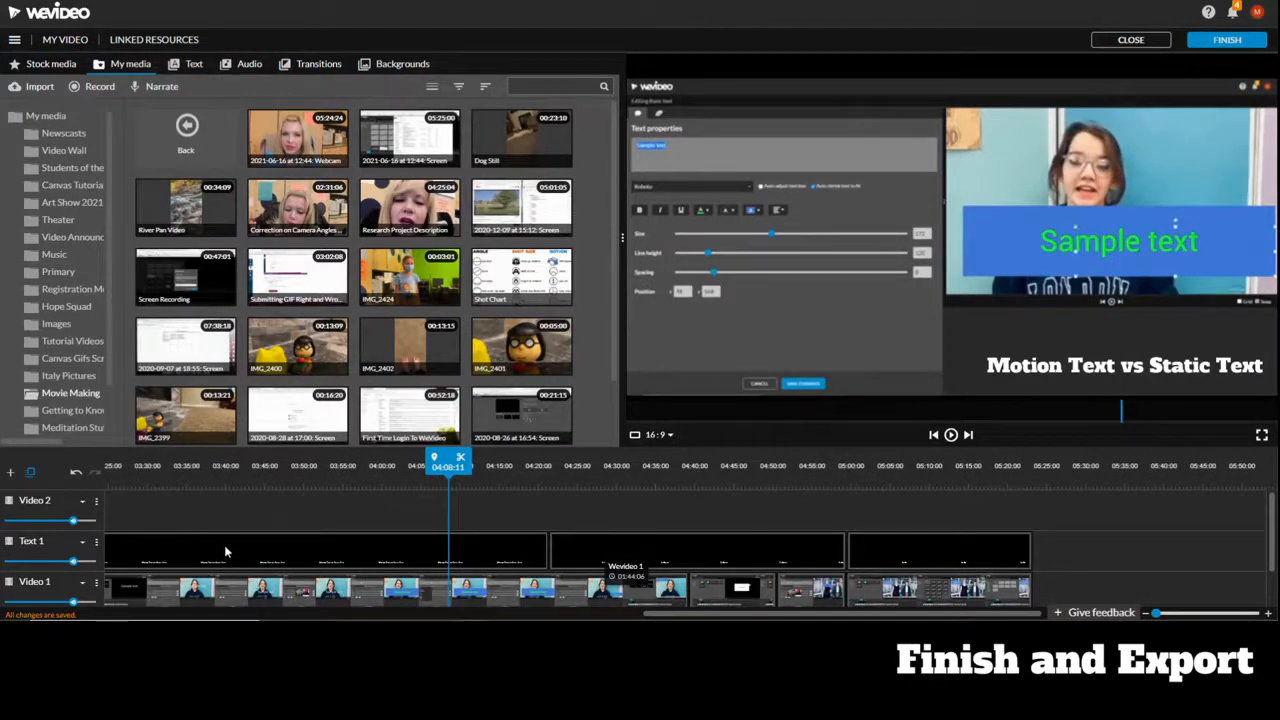
# Finish the project and set the export title to My Video 1.
pyautogui.scroll(-1, 225, 551)
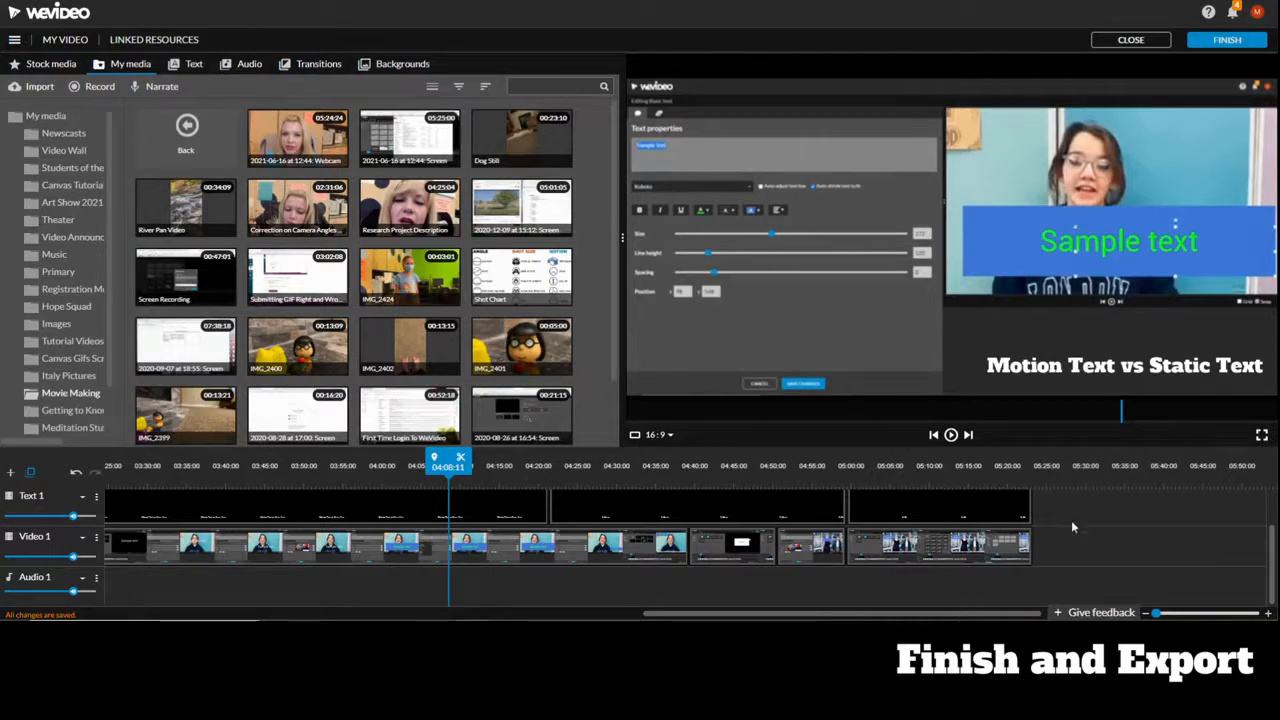
pyautogui.scroll(1, 1078, 537)
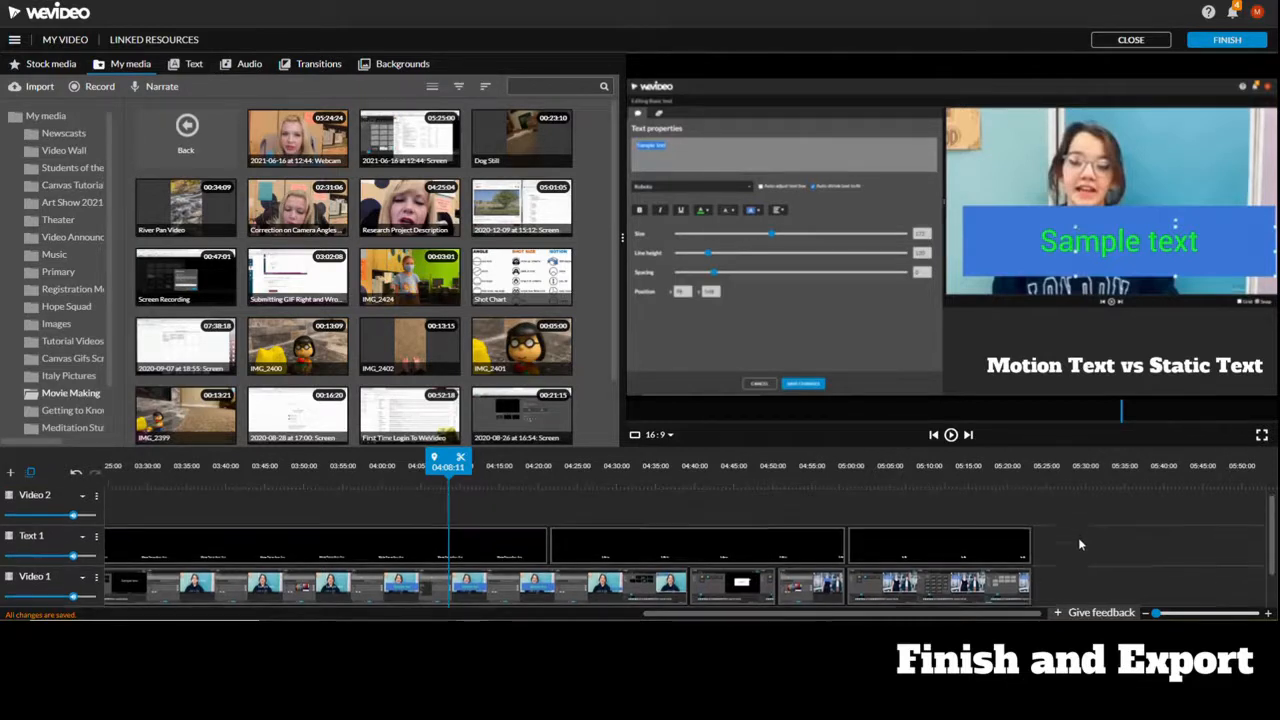
pyautogui.click(1226, 44)
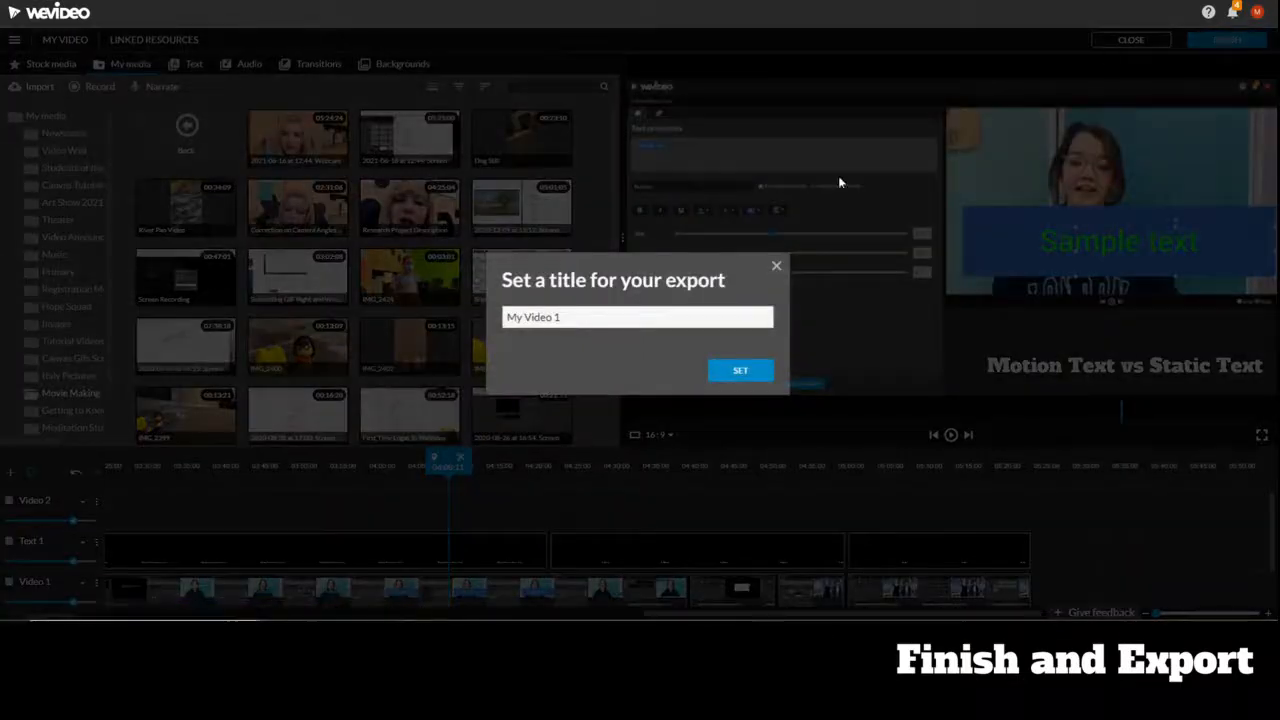
pyautogui.click(571, 313)
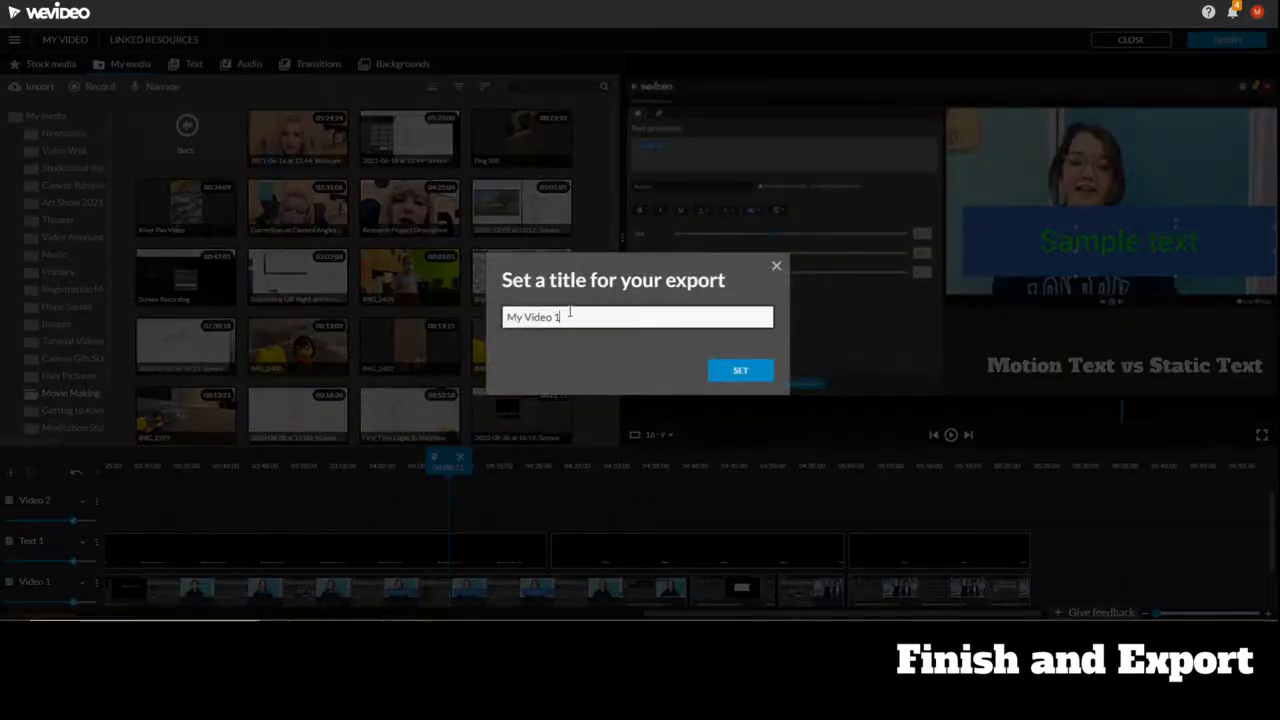
pyautogui.click(738, 372)
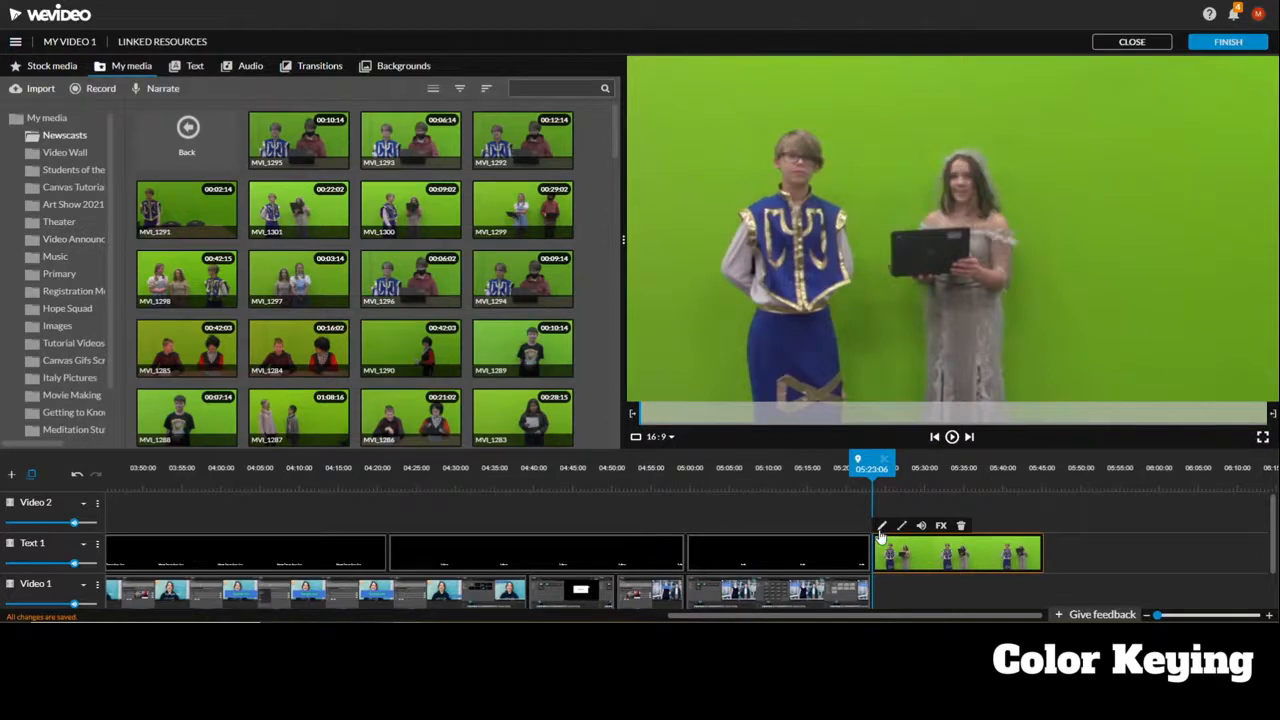
# Key out the green background (7cb42a) of the MVI_1301 clip with Color Keying and save the changes.
pyautogui.click(880, 530)
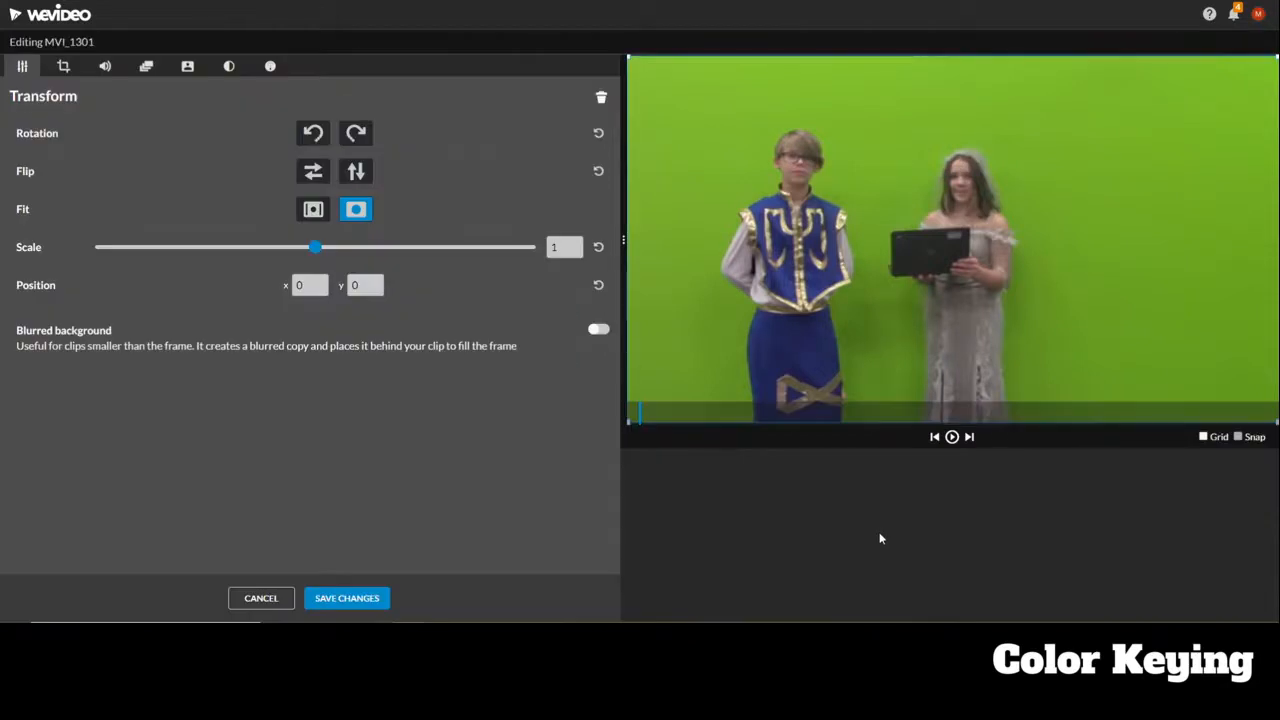
pyautogui.click(187, 67)
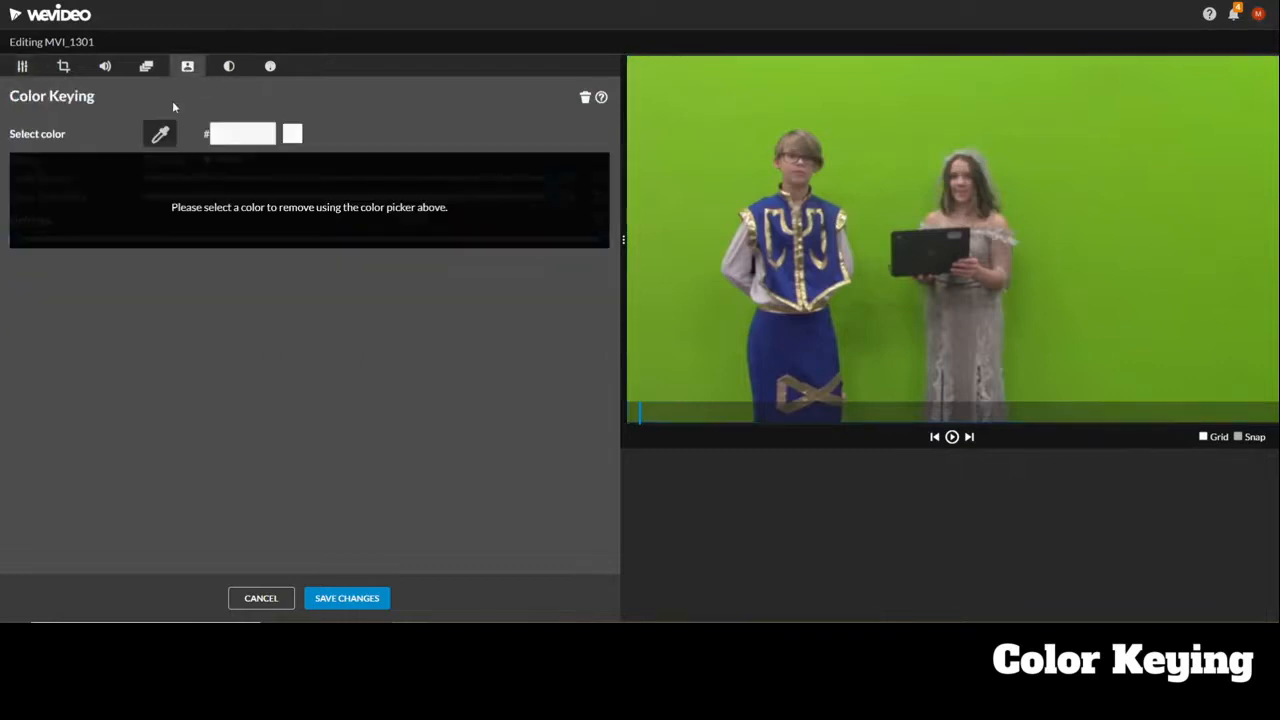
pyautogui.click(159, 138)
pyautogui.click(1071, 114)
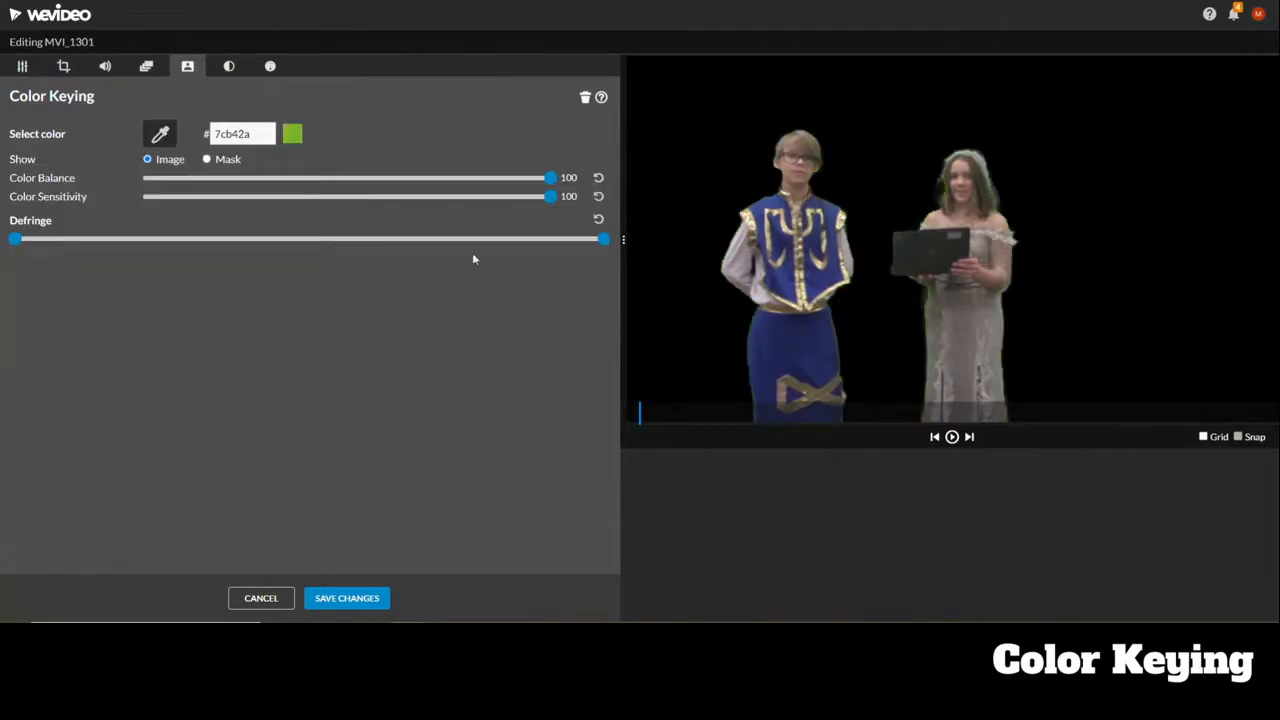
pyautogui.click(350, 598)
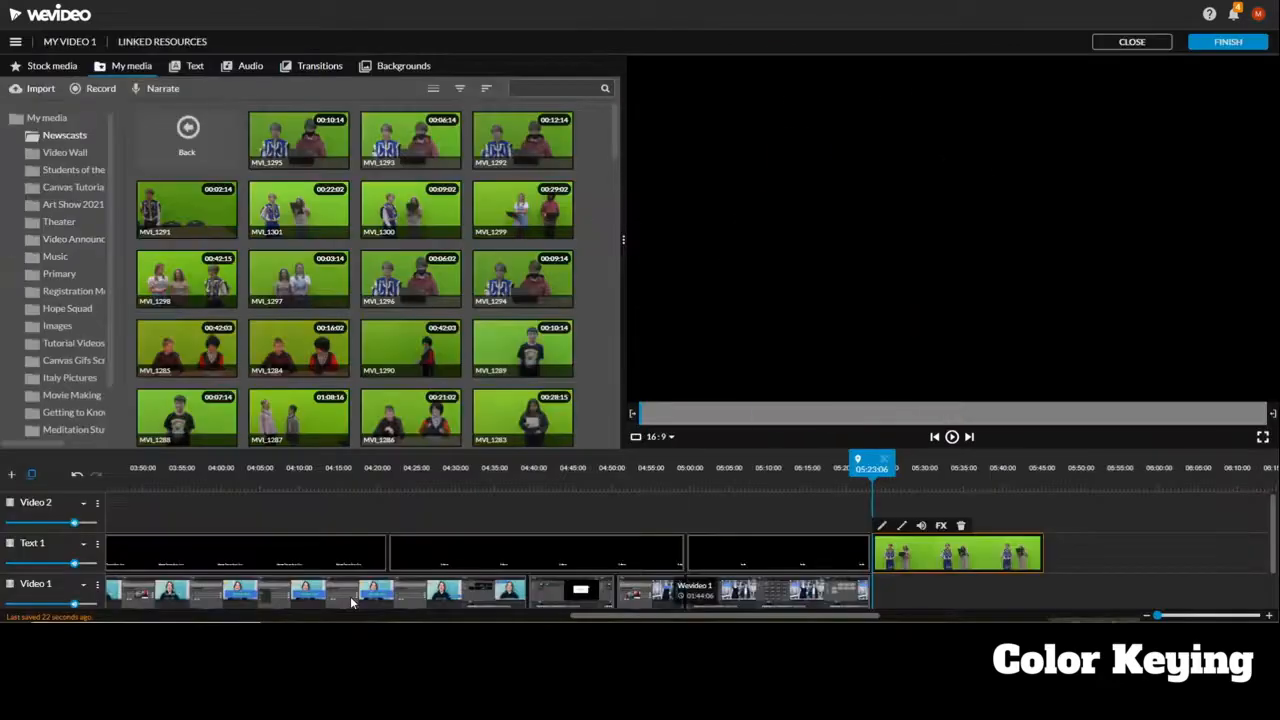